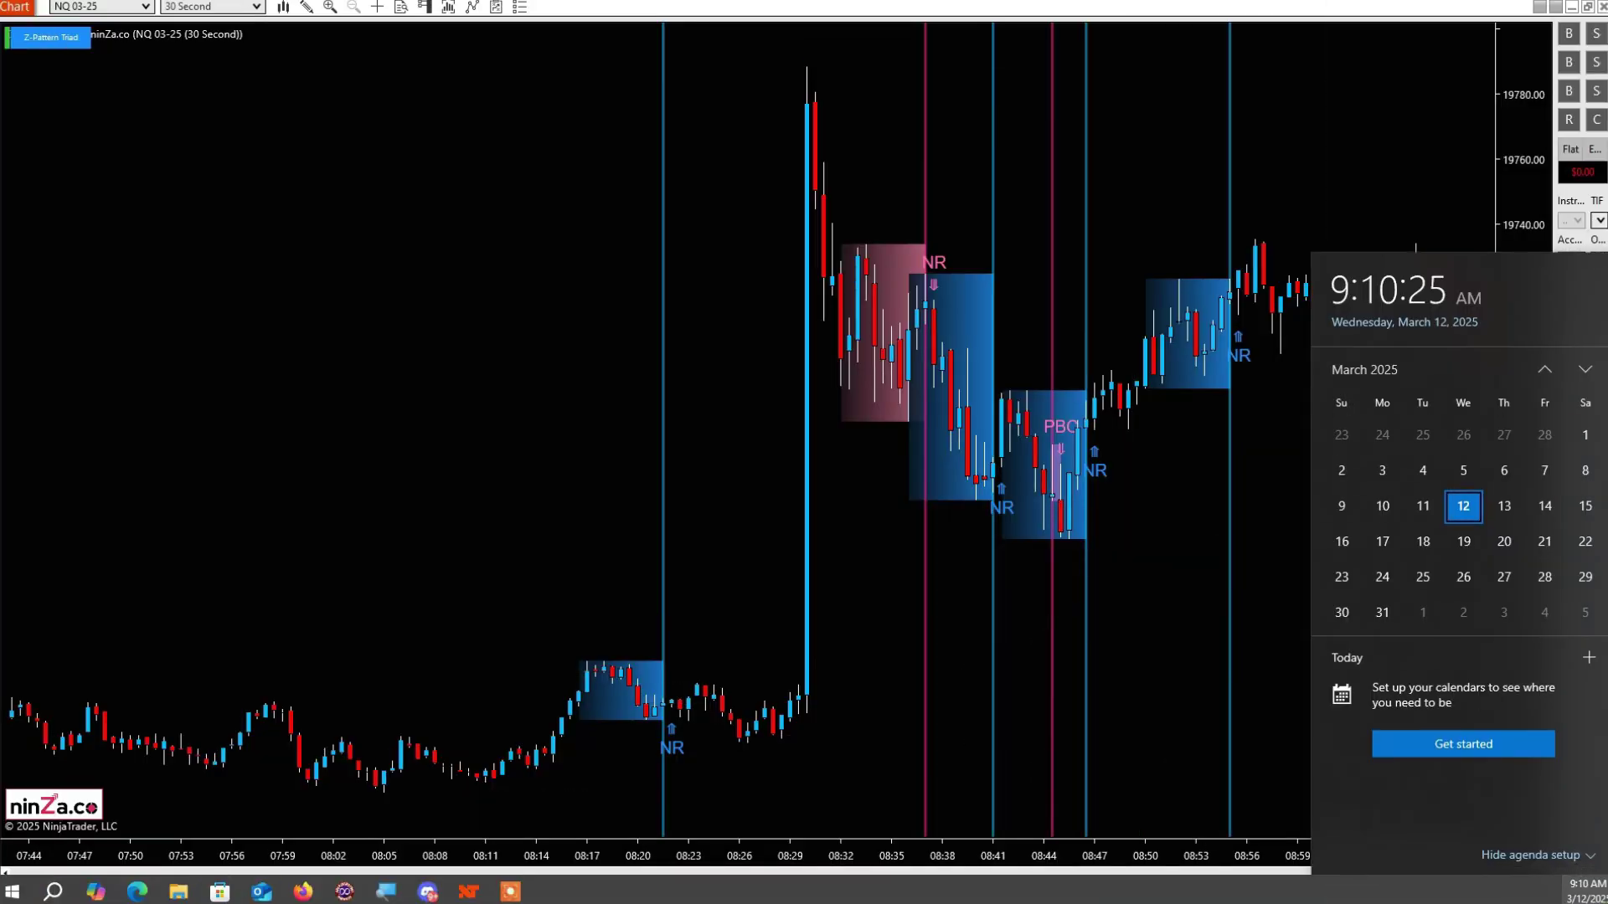
Dismiss the Windows clock flyout to uncover the NQ 30-second chart and its Z-Pattern labels.
click(1586, 891)
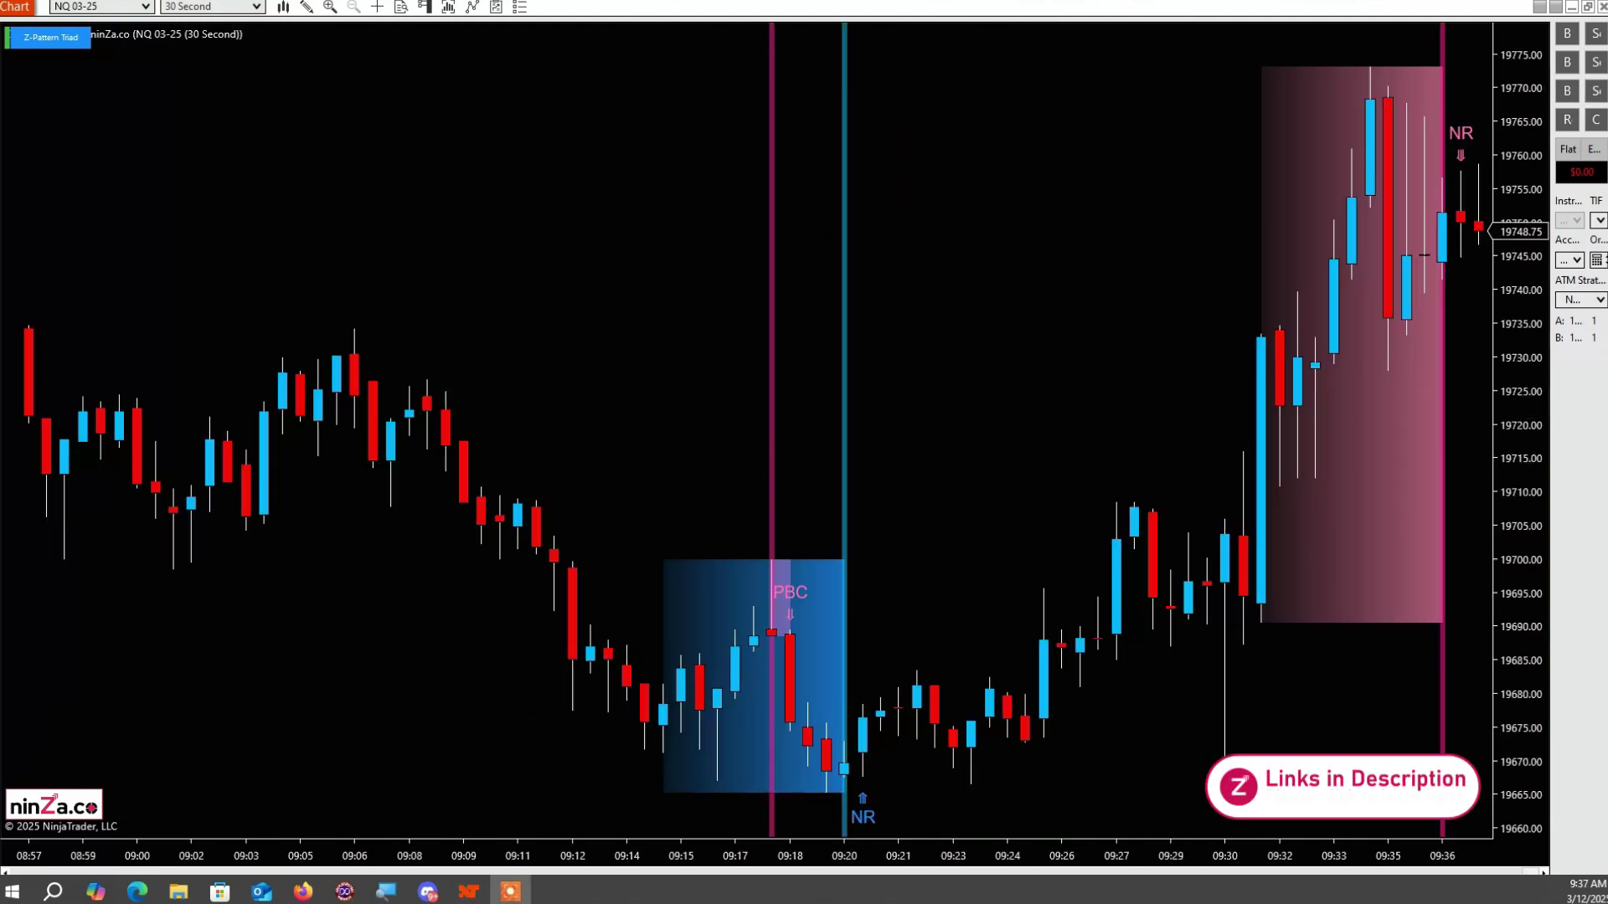
Sell 2 NQ contracts at 19746, check the clock, then close the short to go flat.
click(1593, 36)
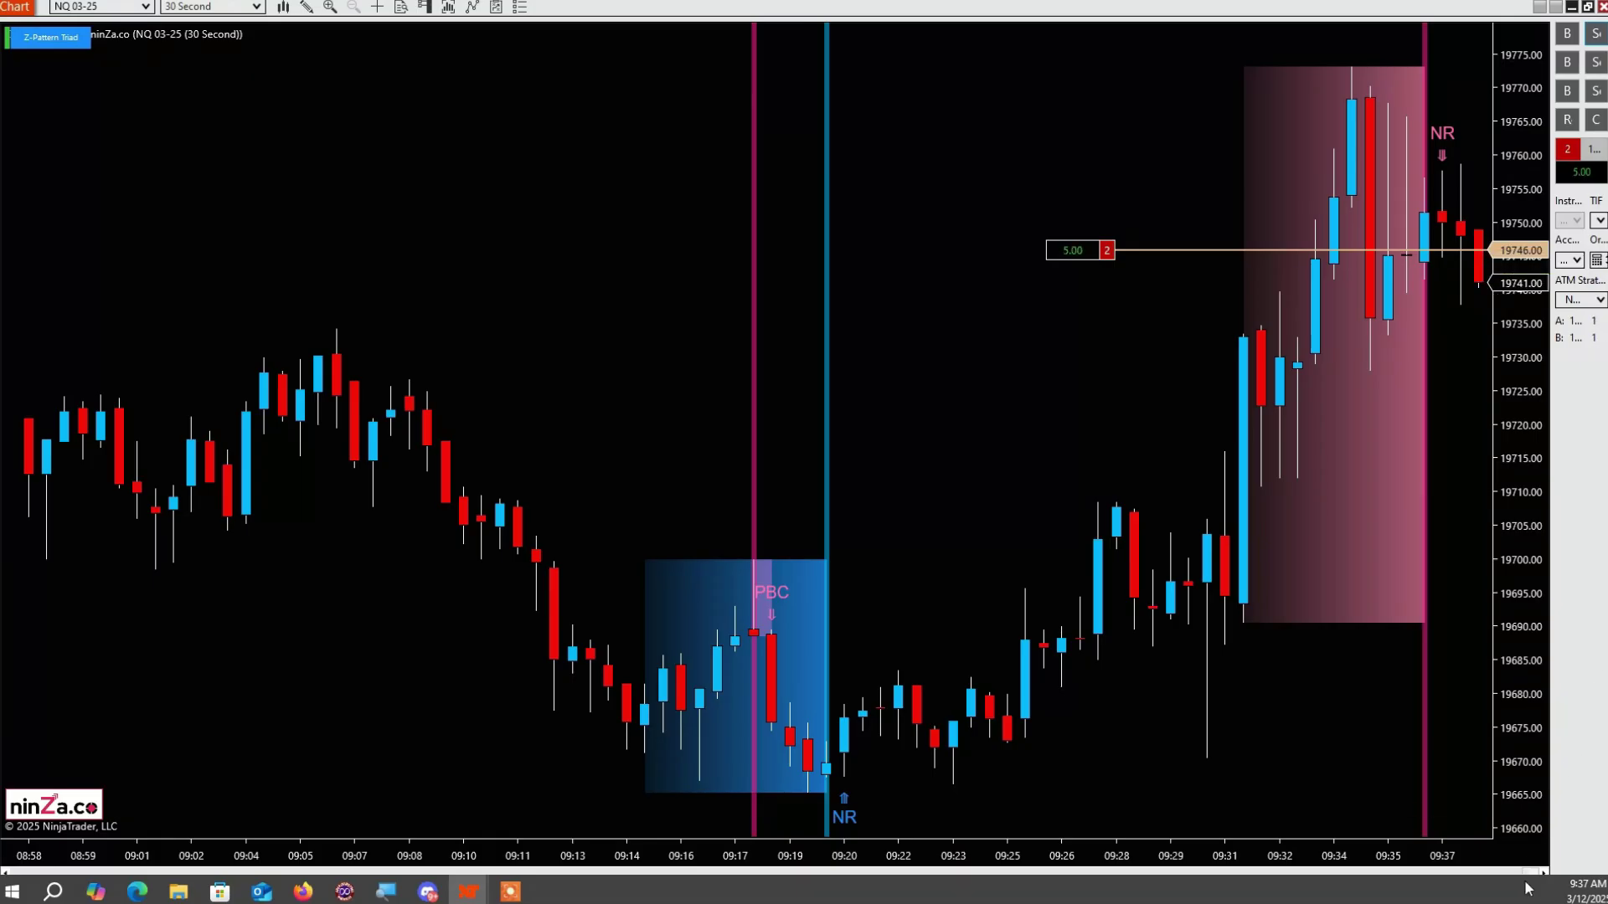
click(1589, 892)
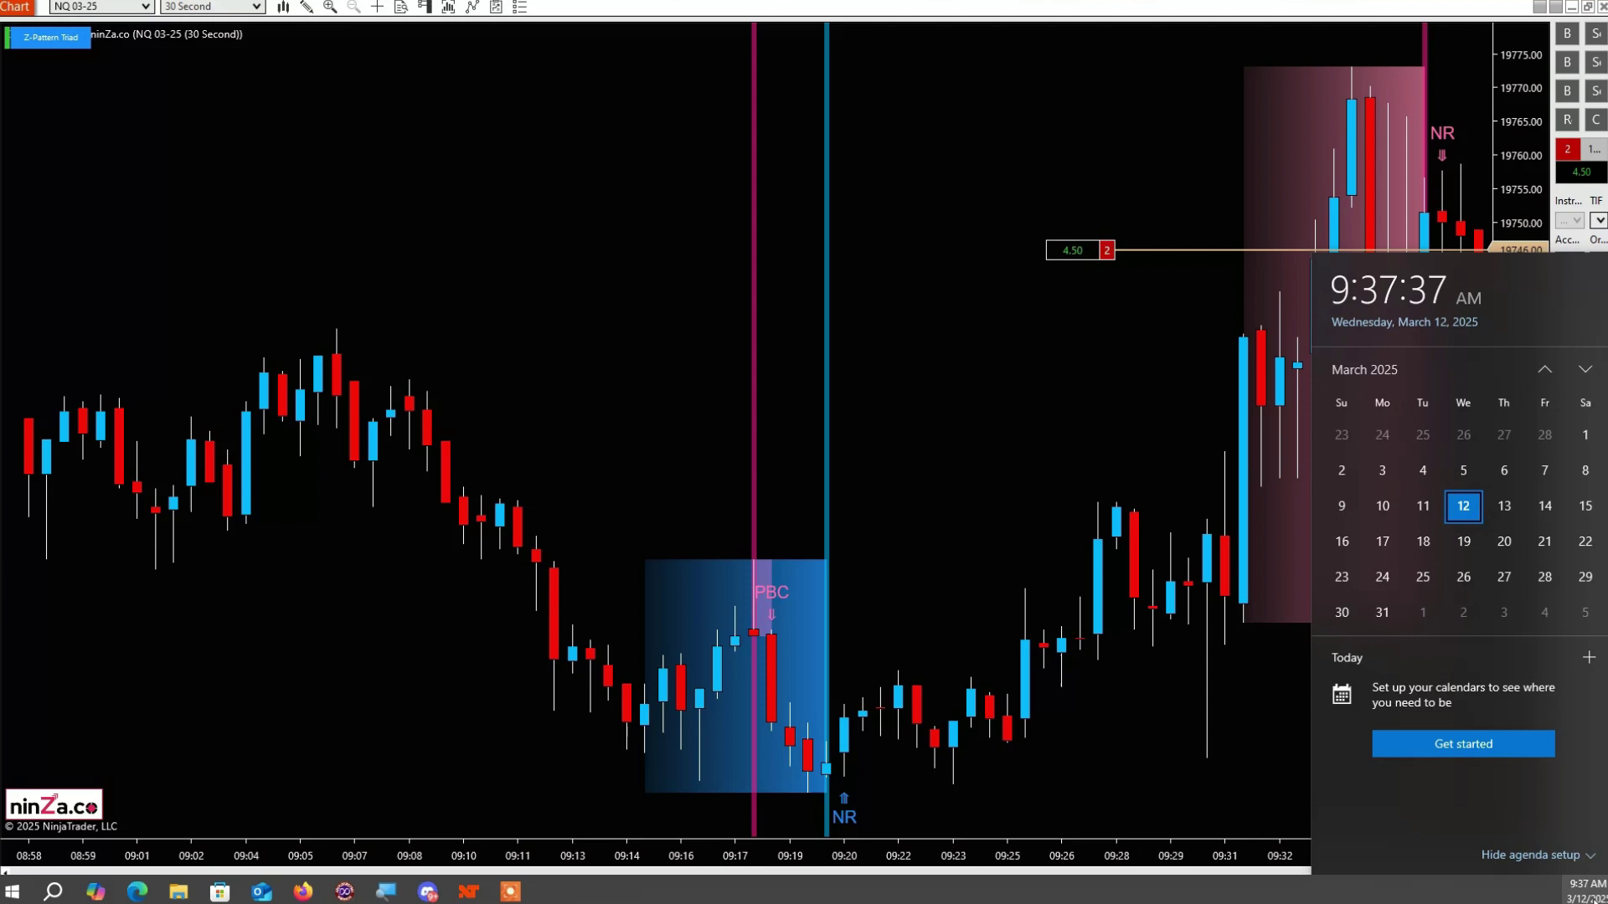
click(1589, 892)
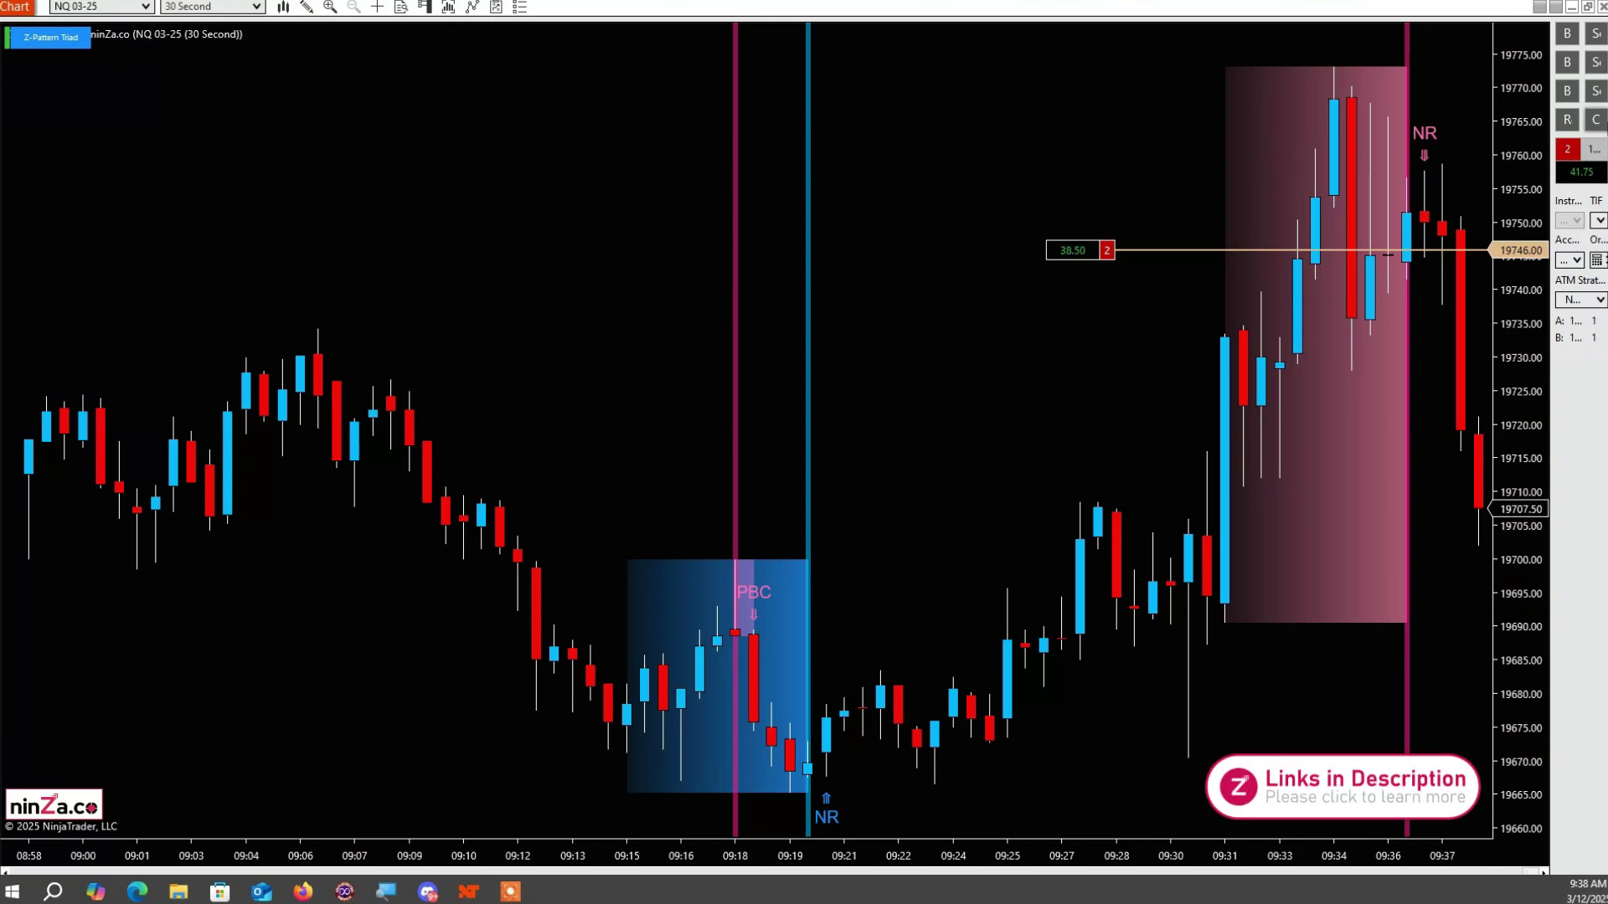
click(1597, 120)
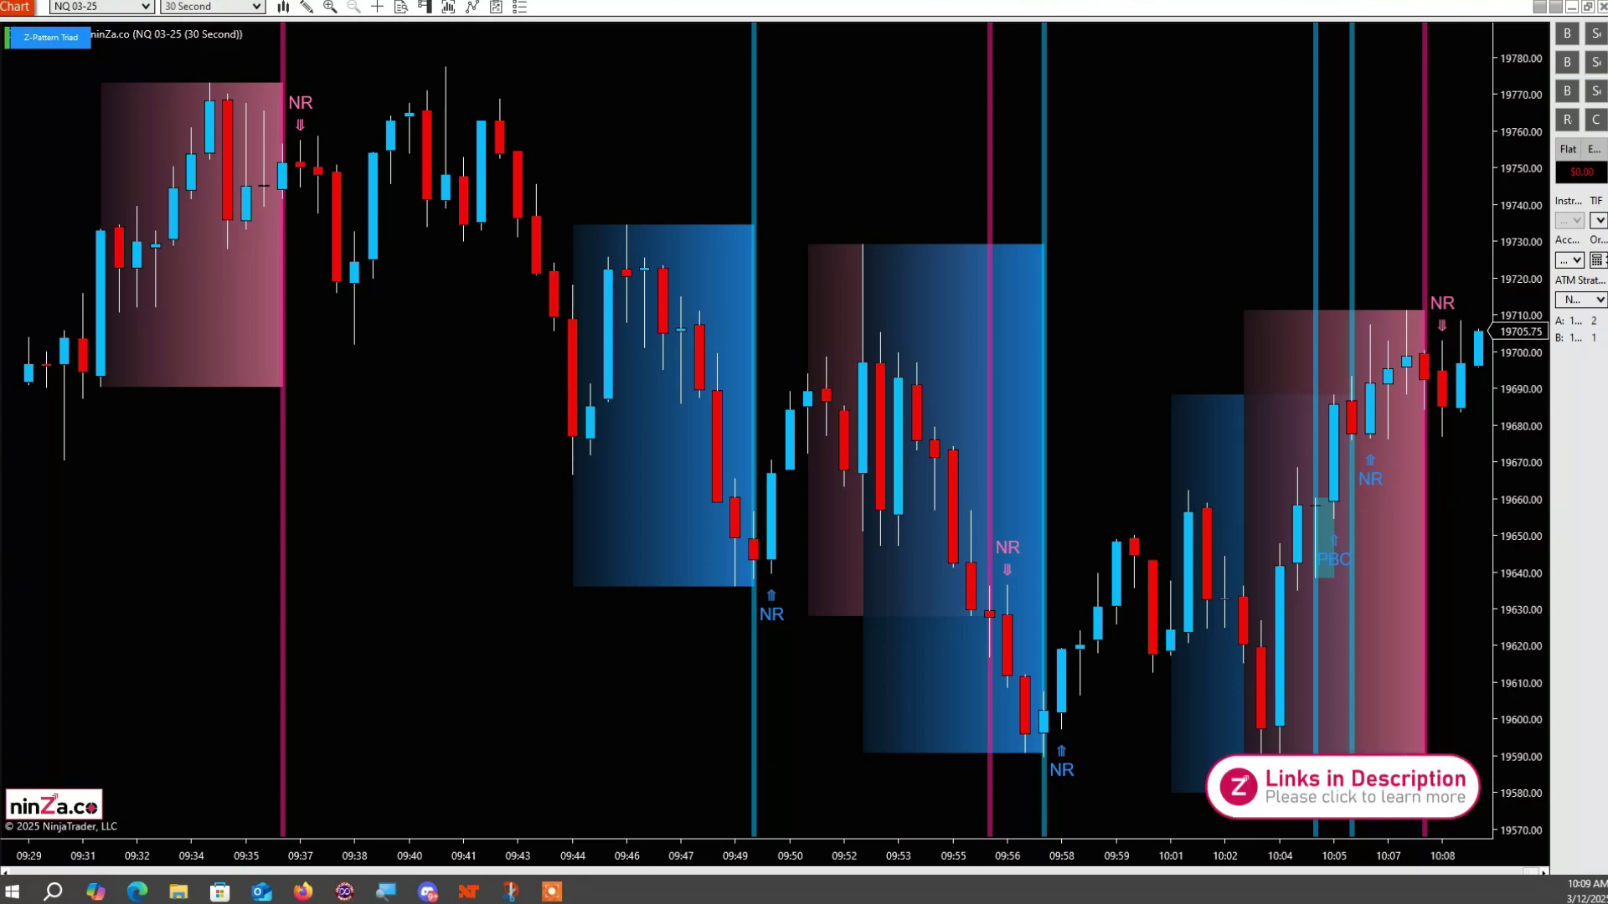
Enter a 2-contract NQ short at 19697.25 with the Chart Trader Sell button.
click(1593, 37)
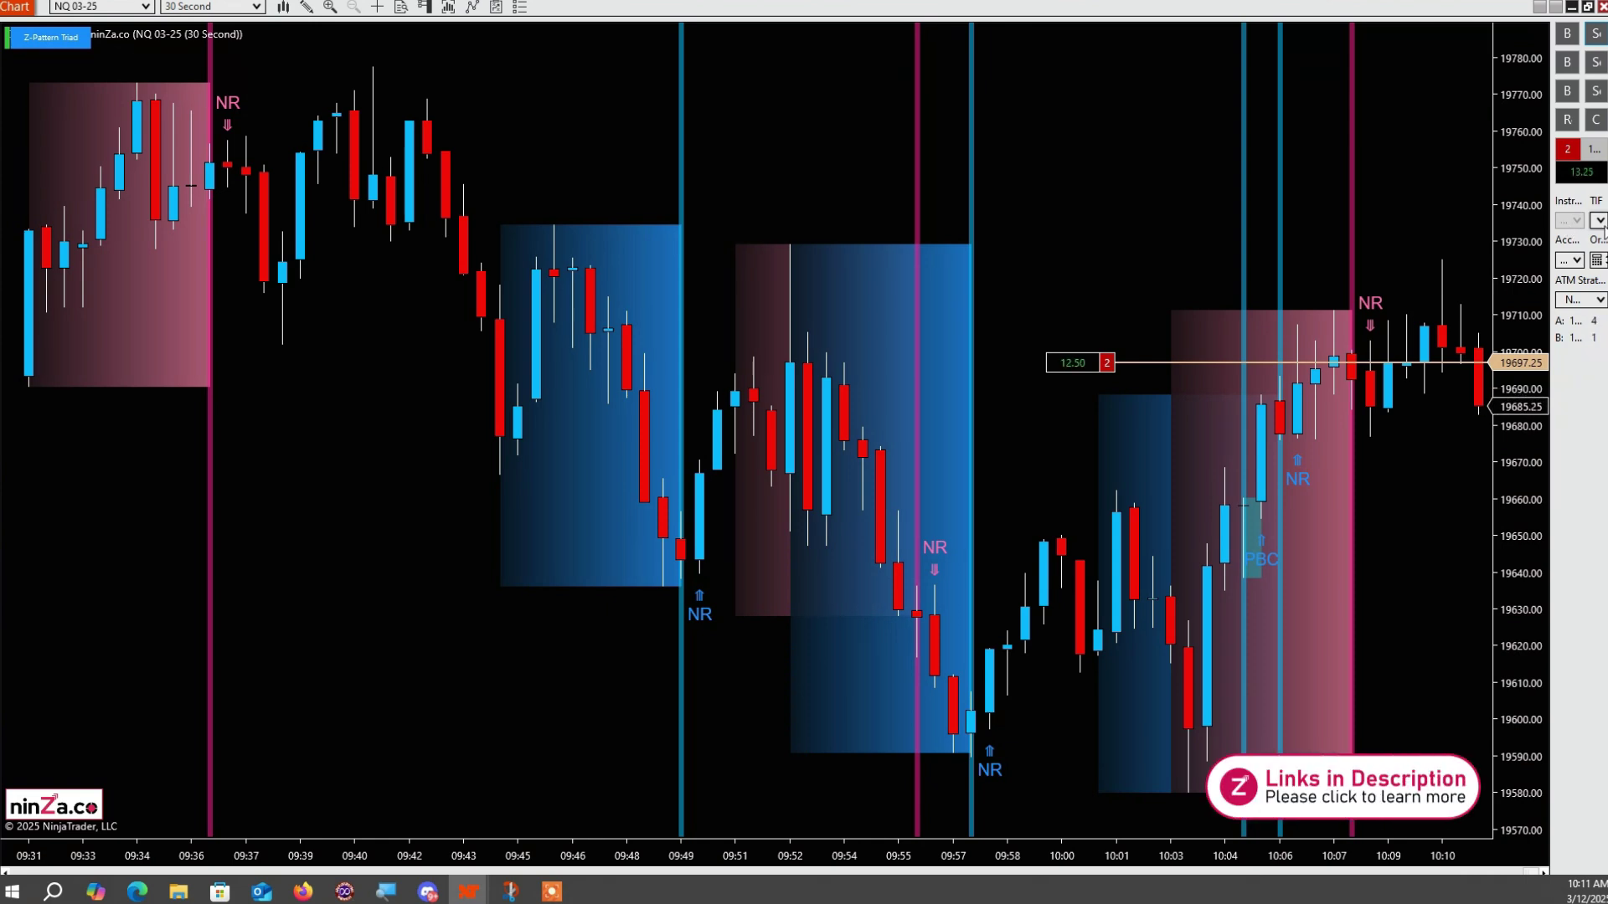
Place a 2-contract buy stop at 19694, trailing it to 19685.50, 19676.75, 19664.00 and 19652.25.
right_click(1314, 376)
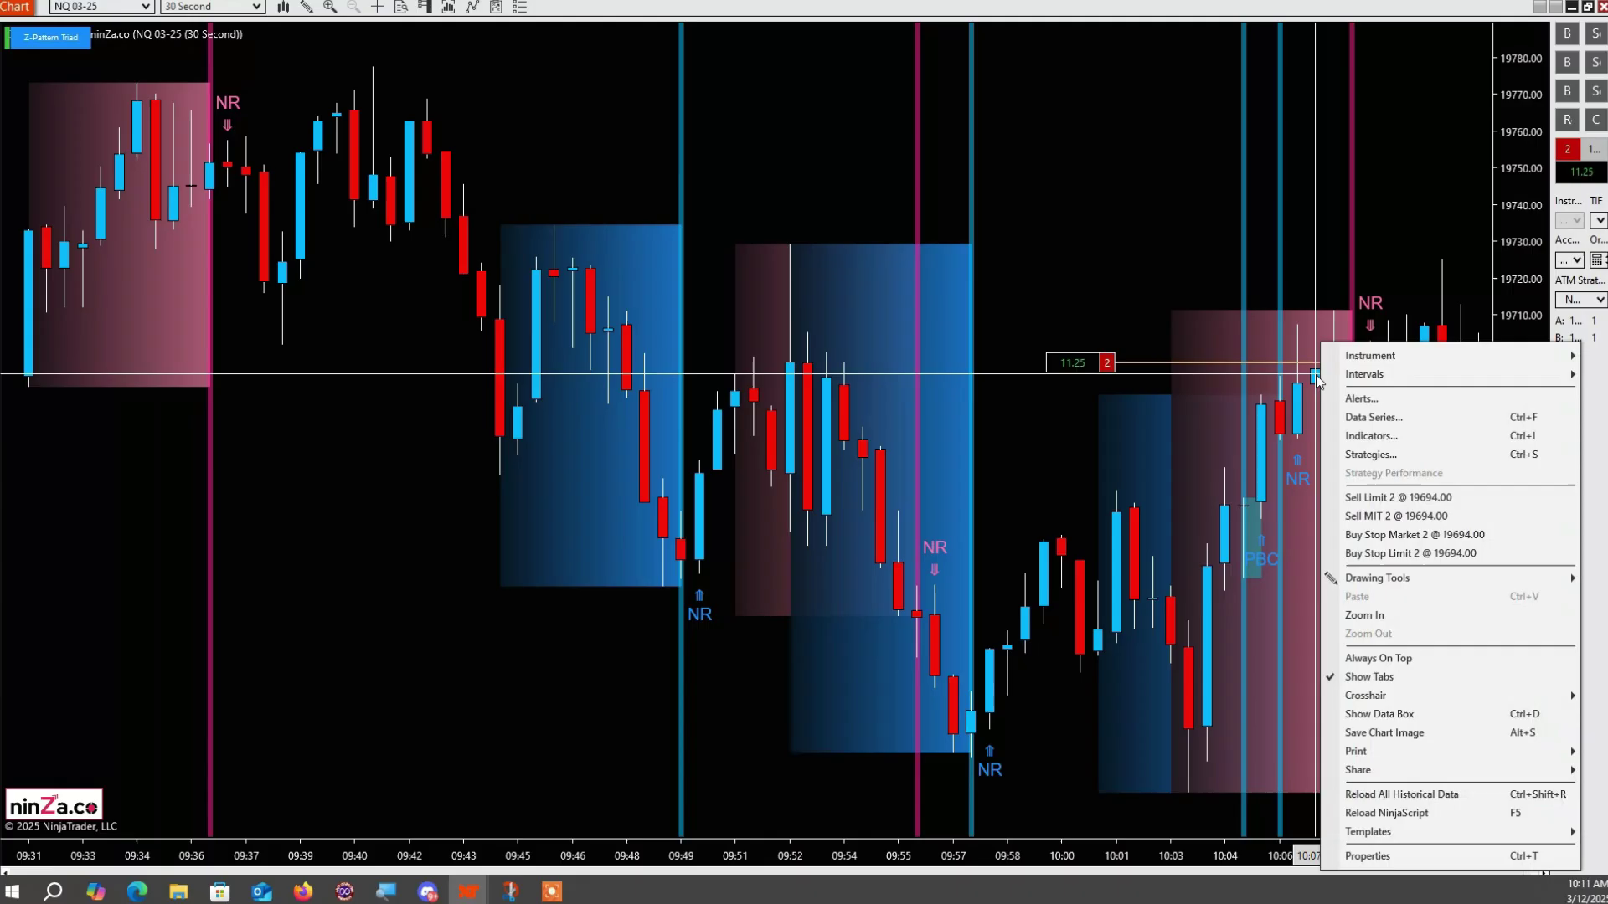
click(1423, 534)
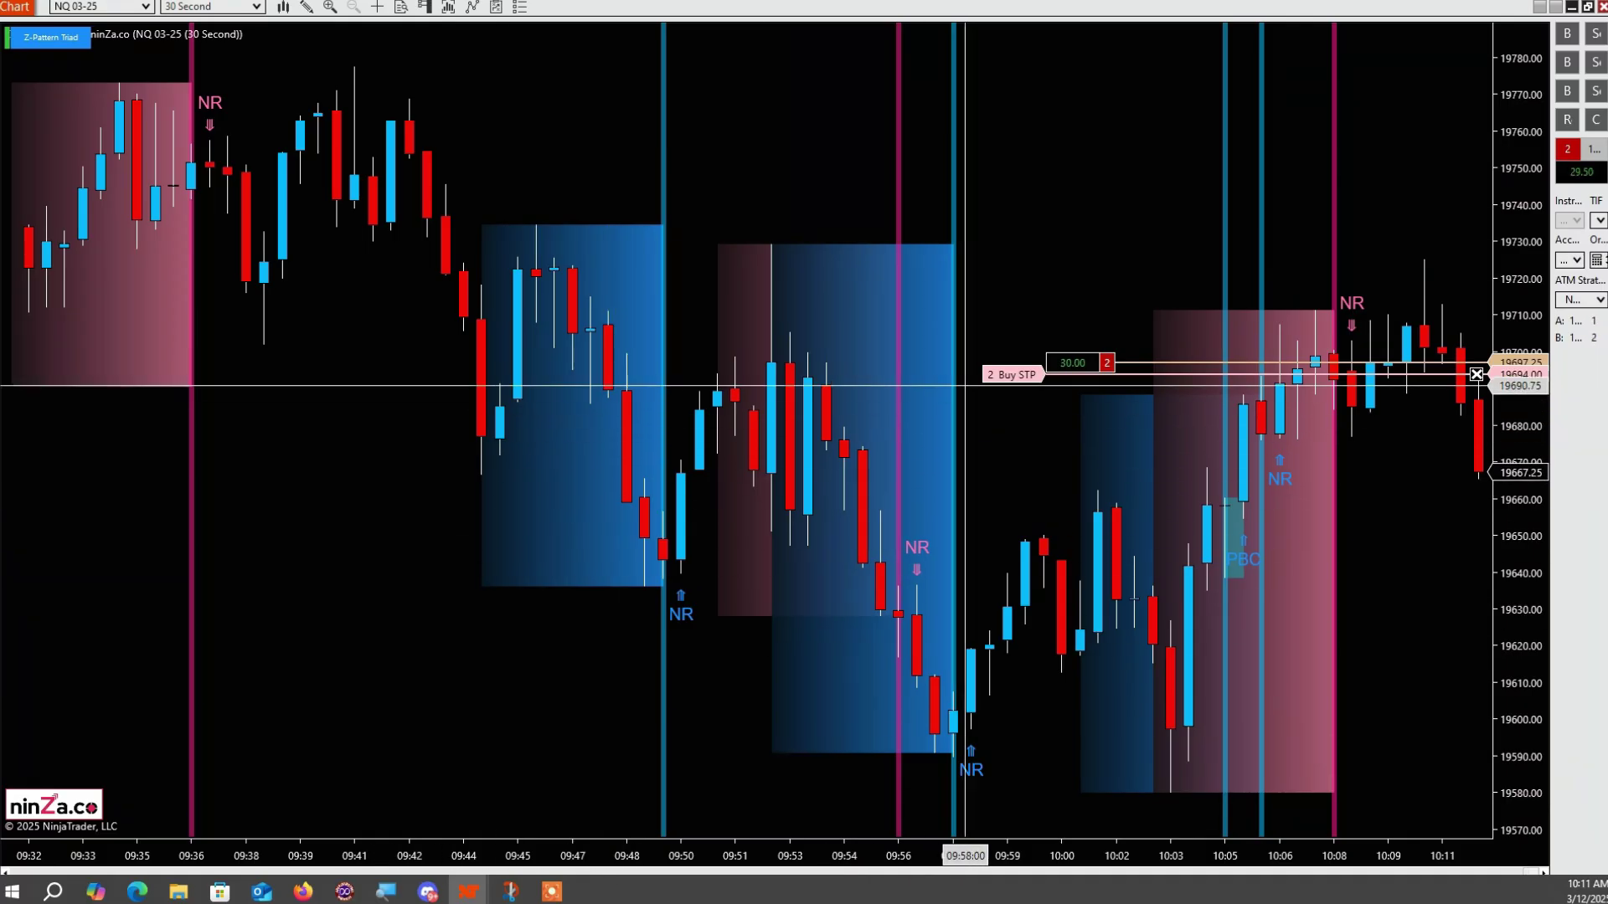
drag(1021, 373, 1008, 407)
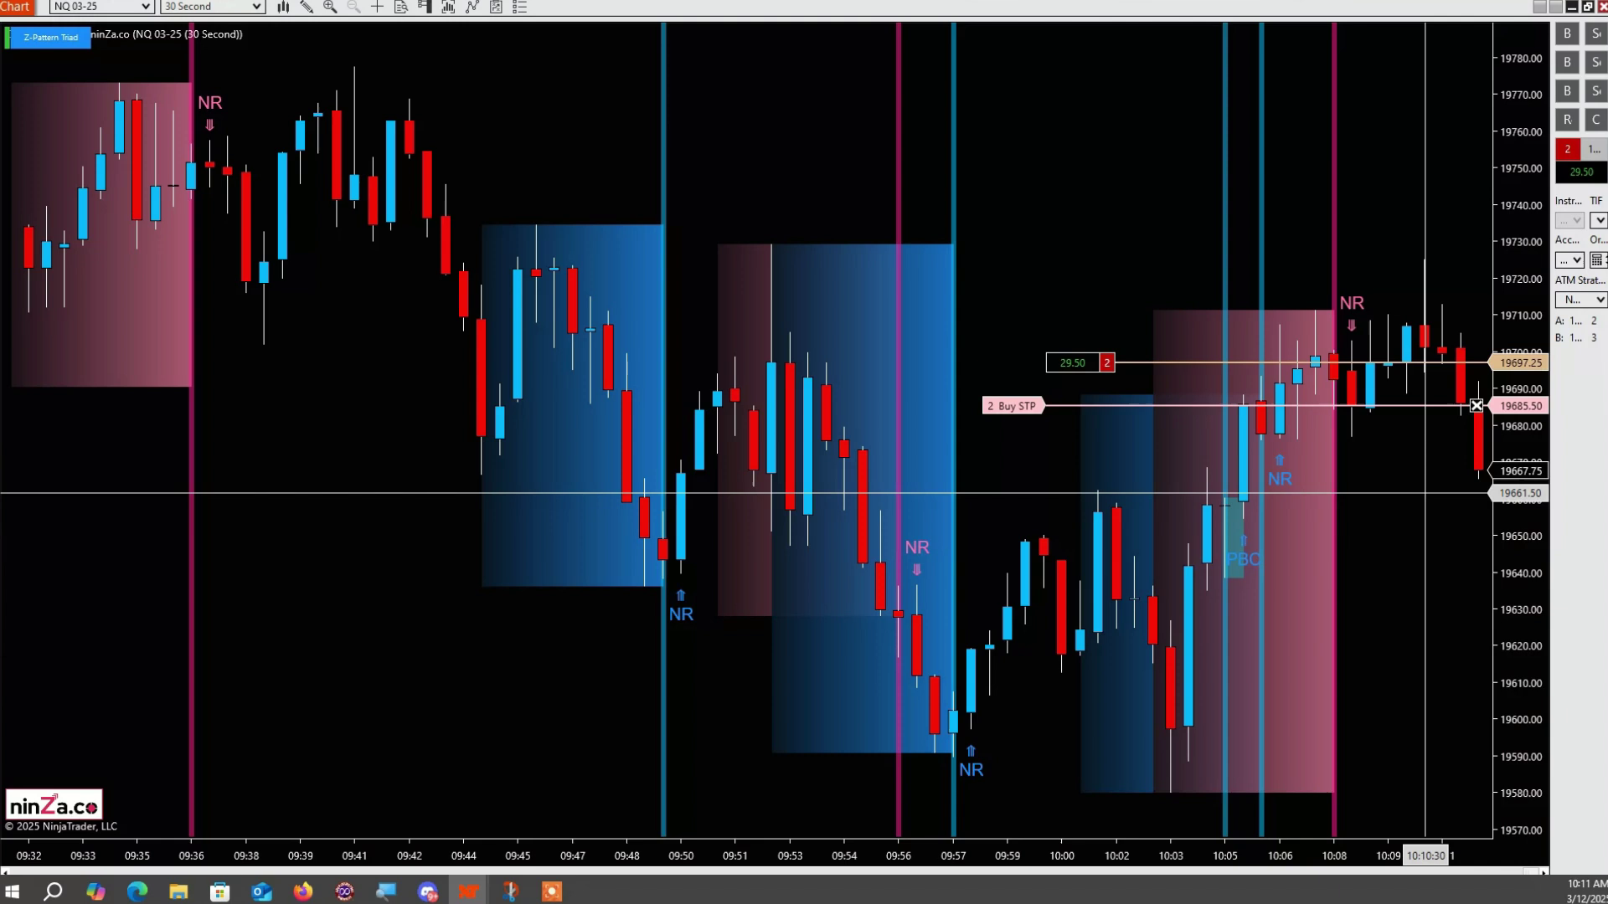
drag(1476, 406, 1476, 437)
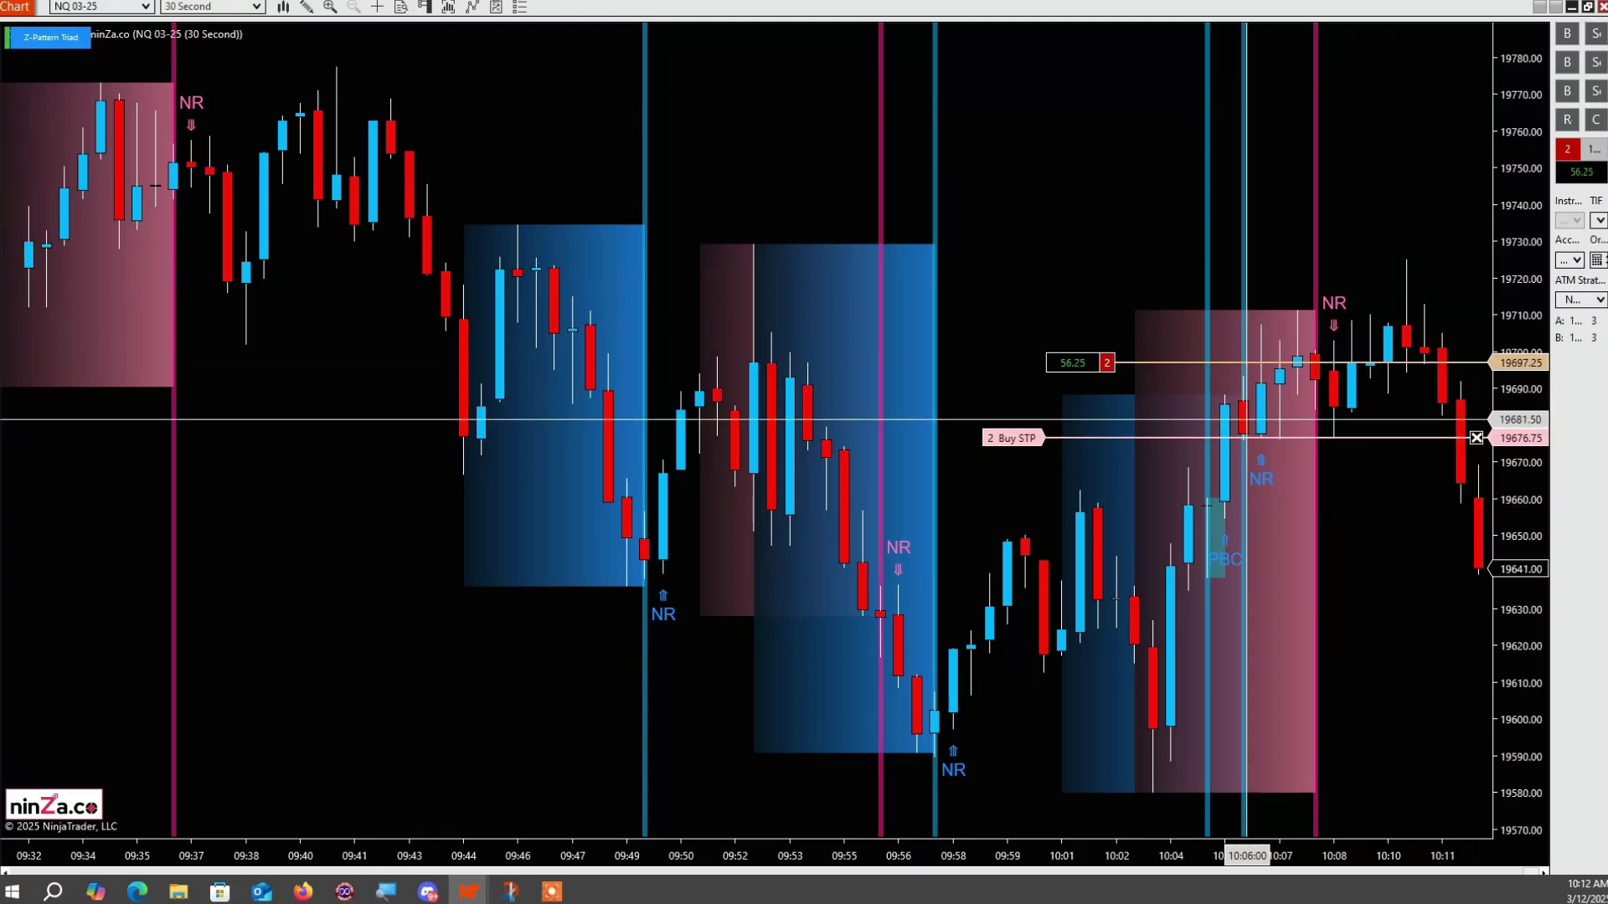
click(1015, 484)
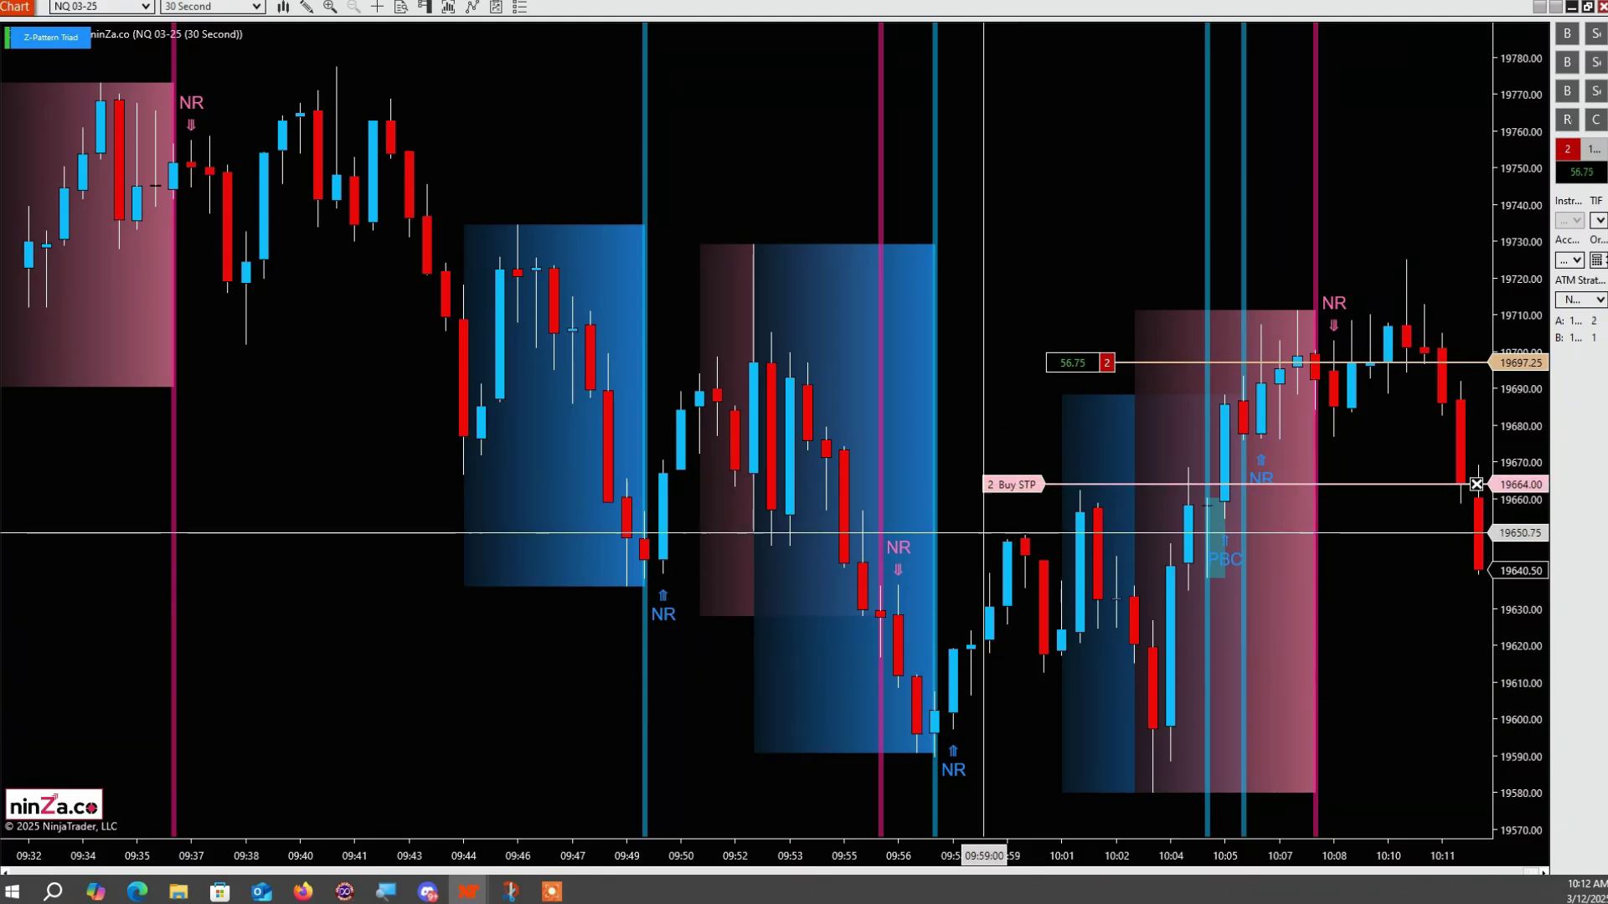
drag(1008, 484, 1008, 527)
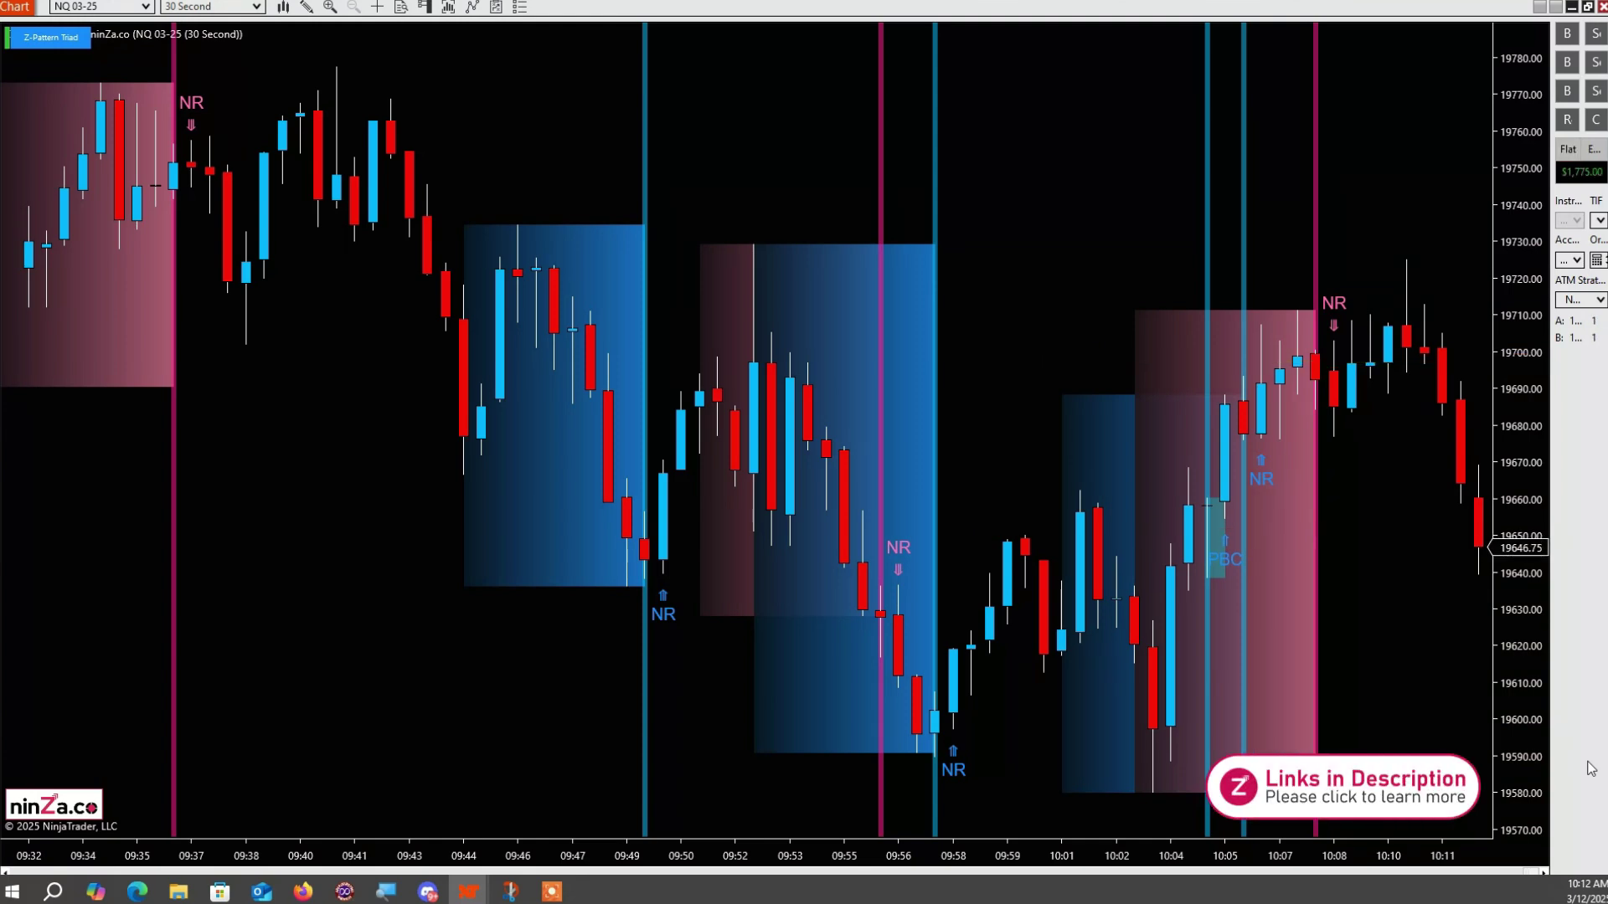
click(1588, 890)
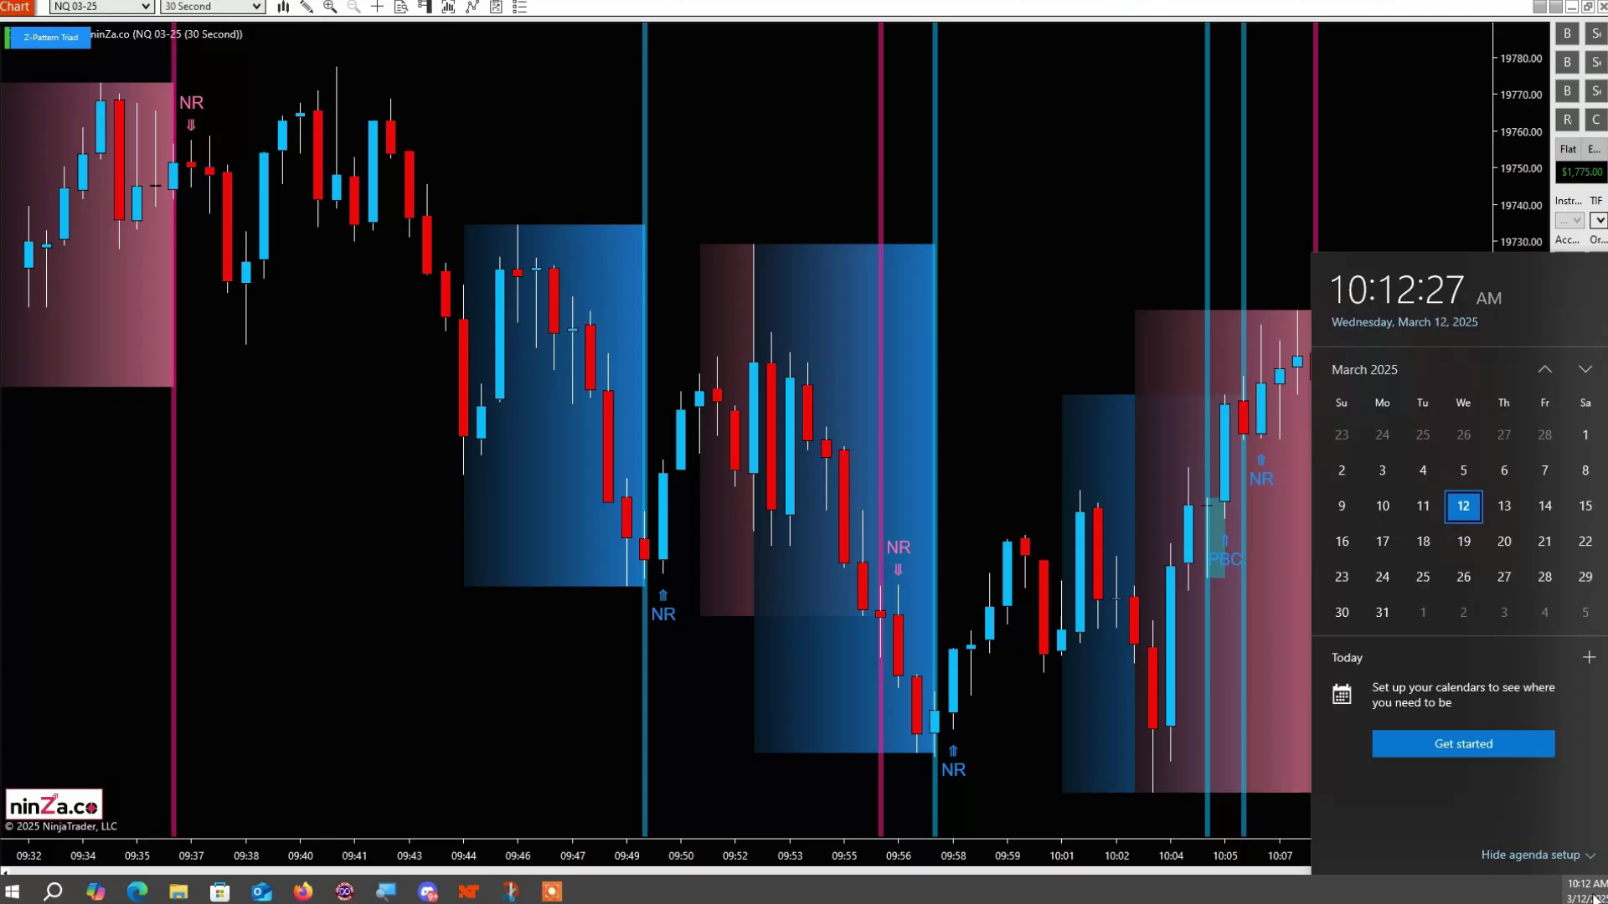
Close the calendar flyout to reveal the MNQ 30-second chart with its open long.
click(1590, 892)
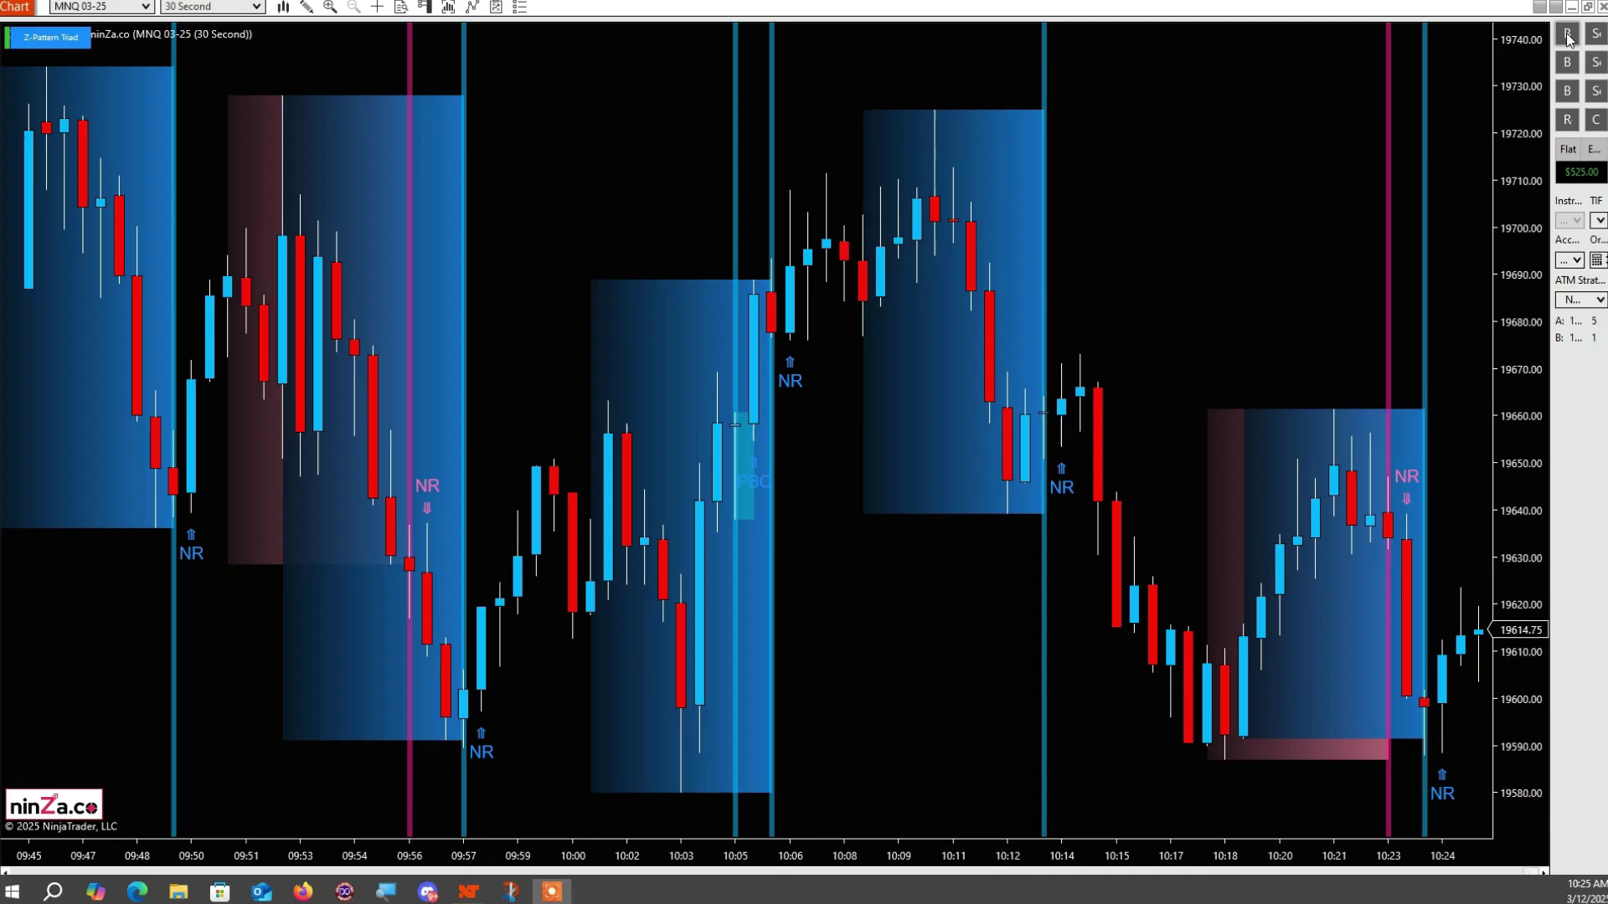
Open and close the taskbar calendar to check the current time.
click(1591, 895)
click(1591, 894)
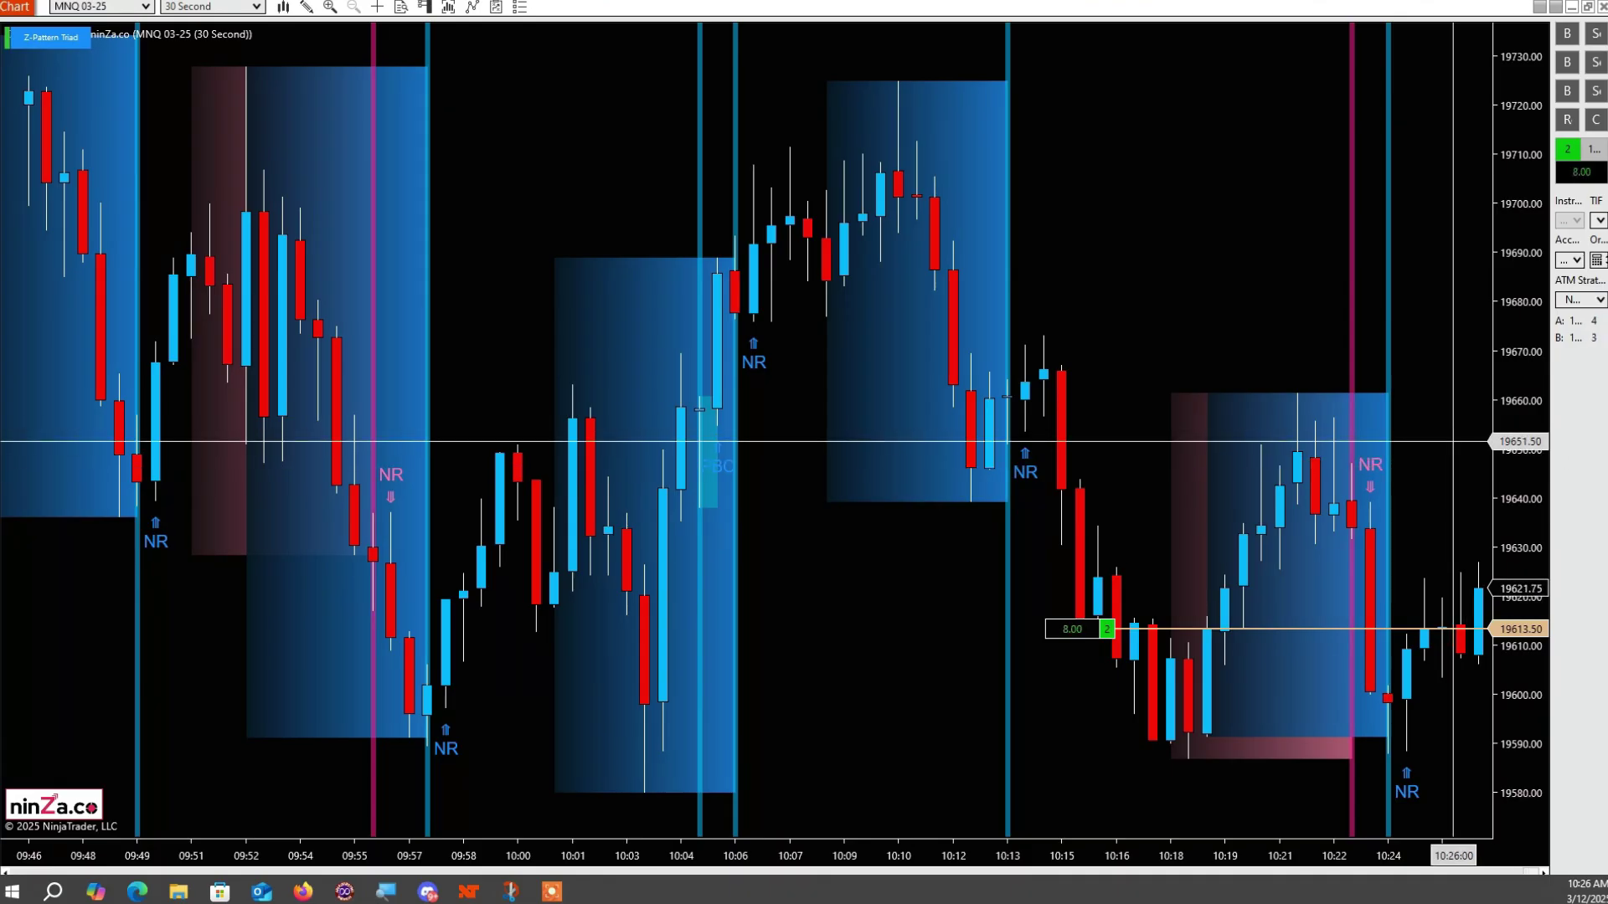
Place a 2-contract sell limit at 19649.75 and a 19625.00 sell stop, then cancel the leftover stop.
right_click(1453, 450)
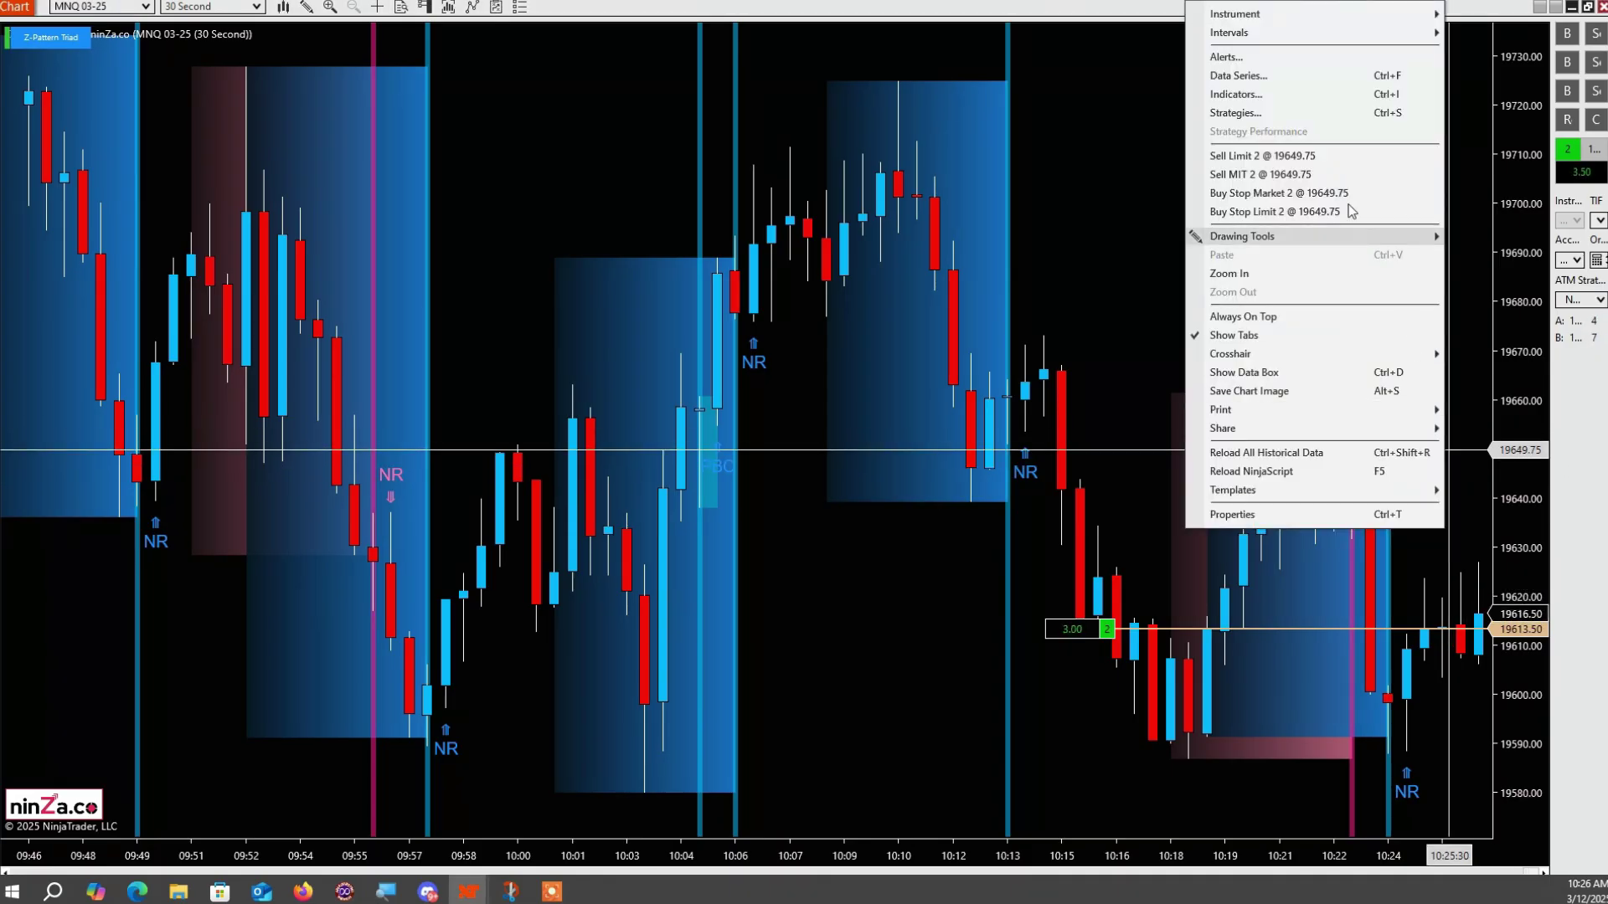
click(1339, 157)
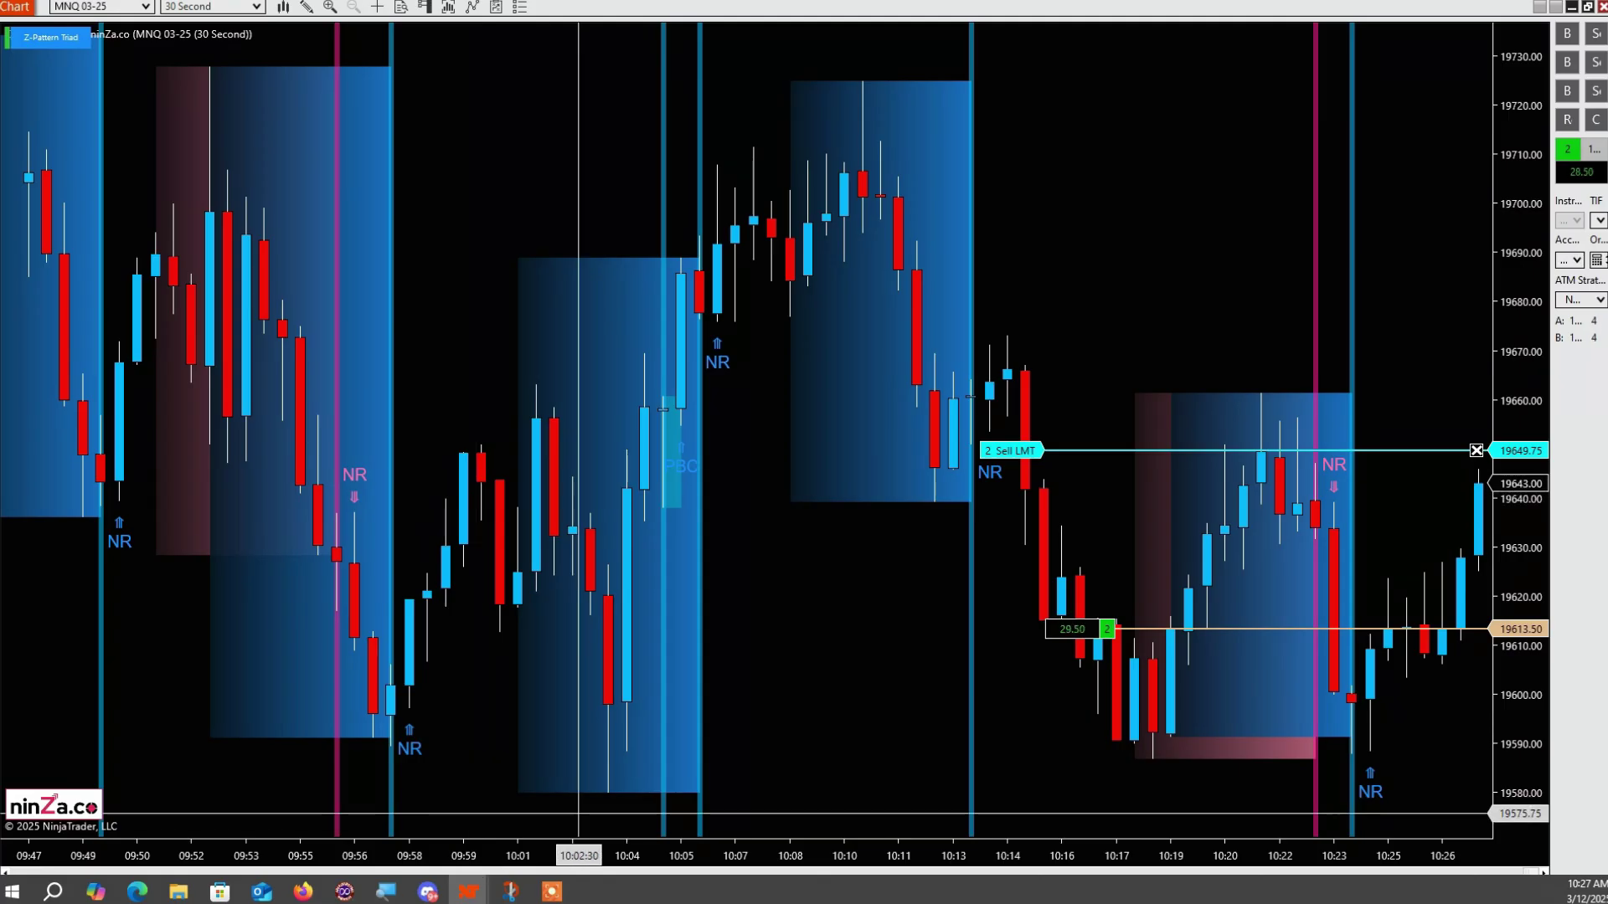
right_click(1278, 571)
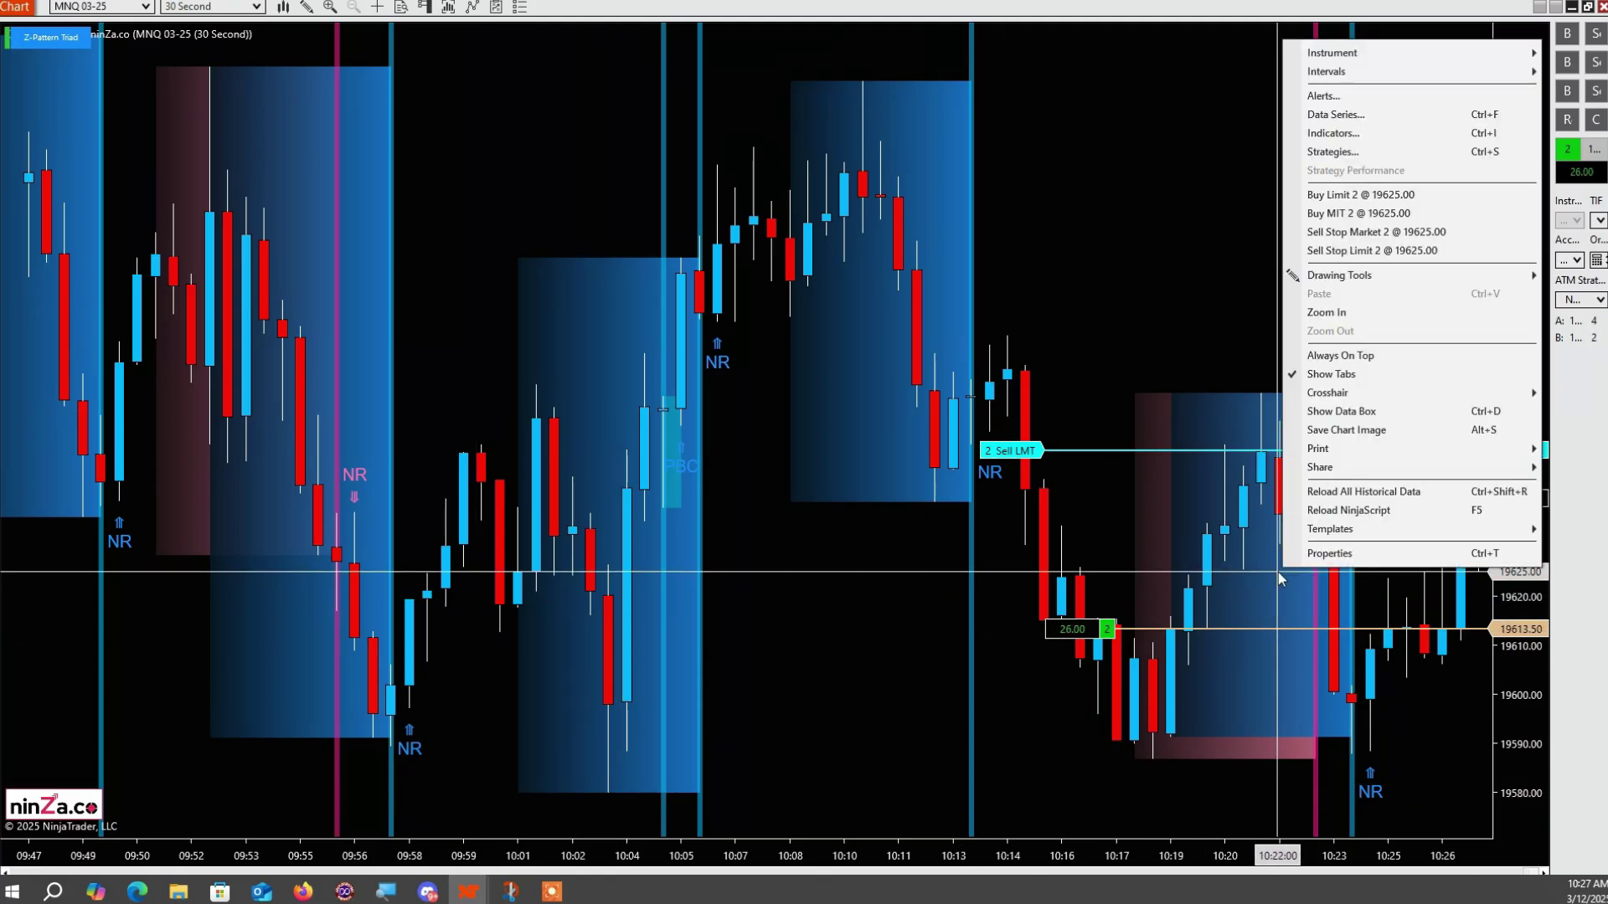
click(1382, 233)
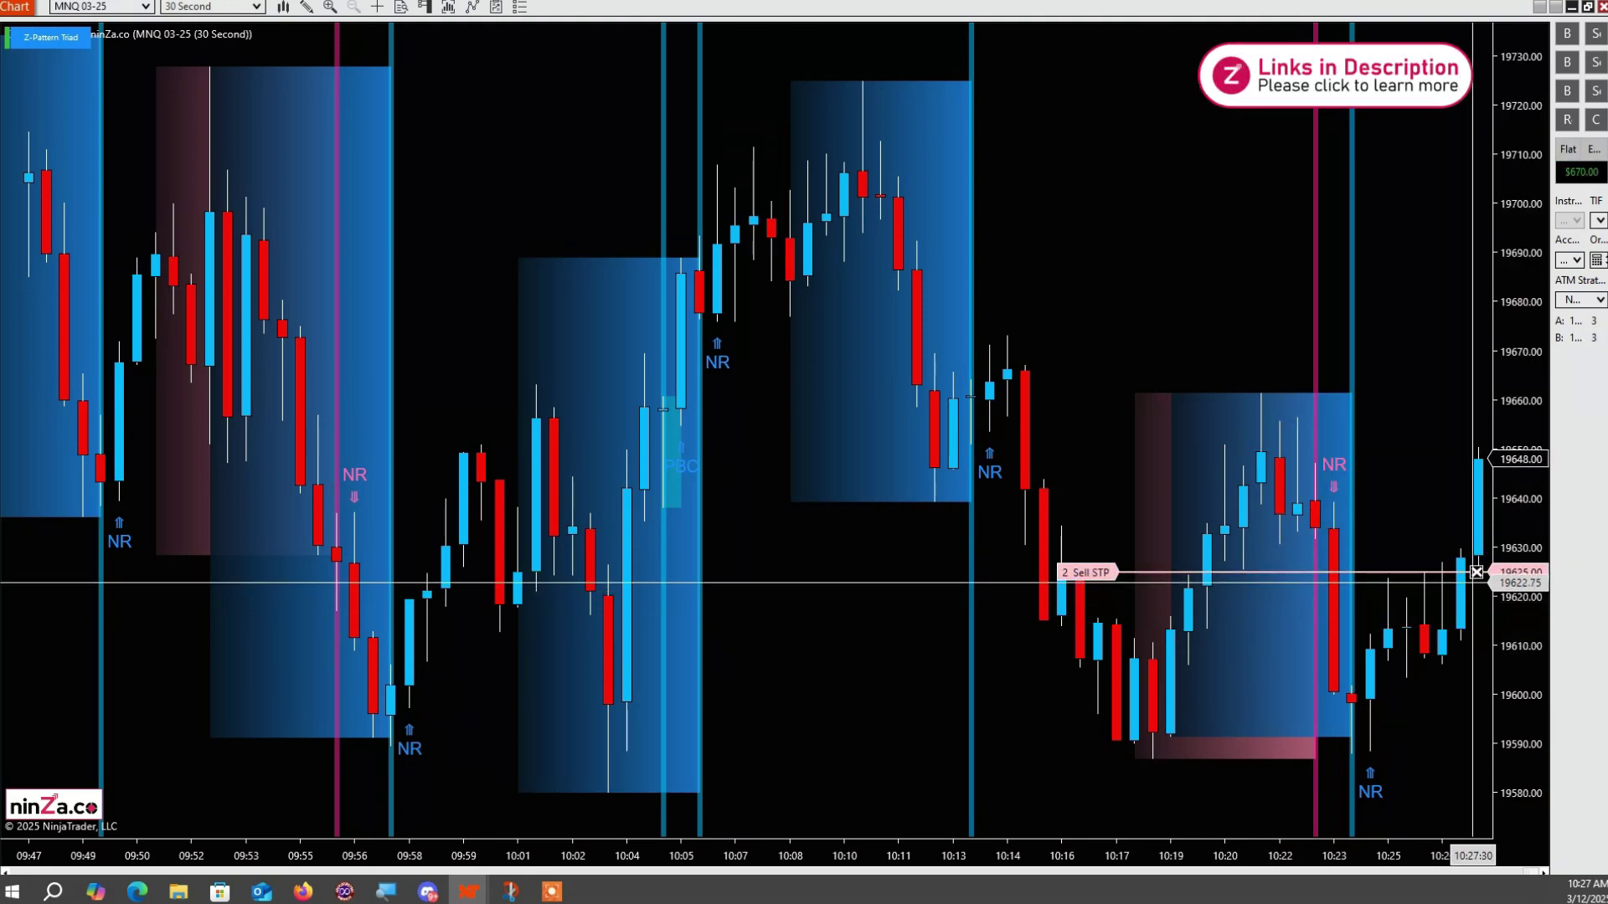
click(1477, 572)
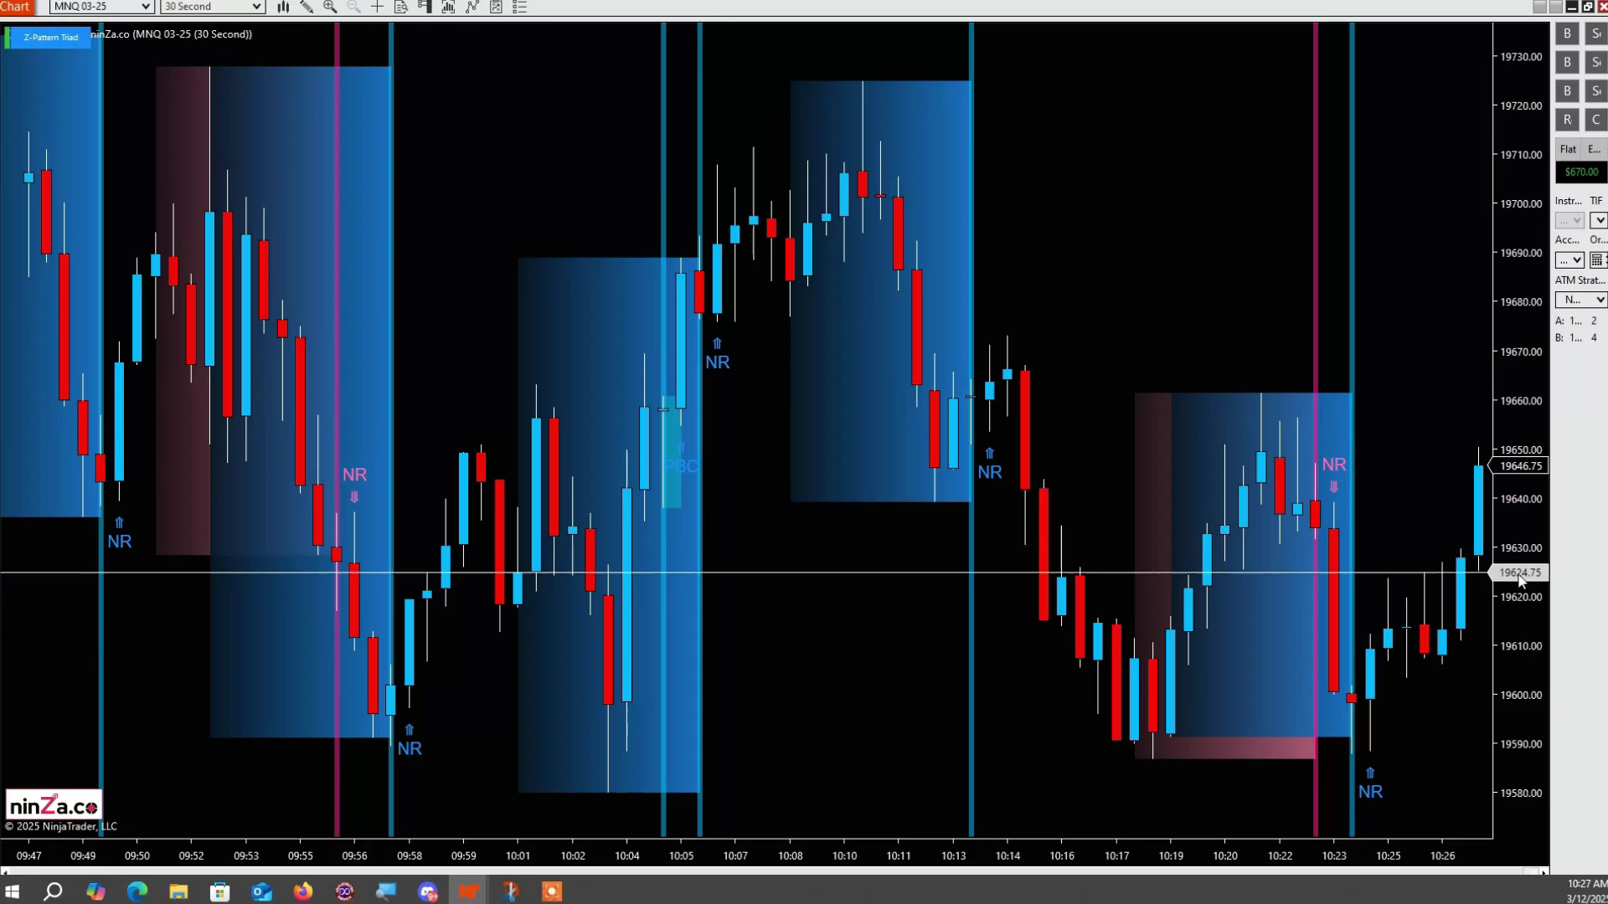
click(1581, 894)
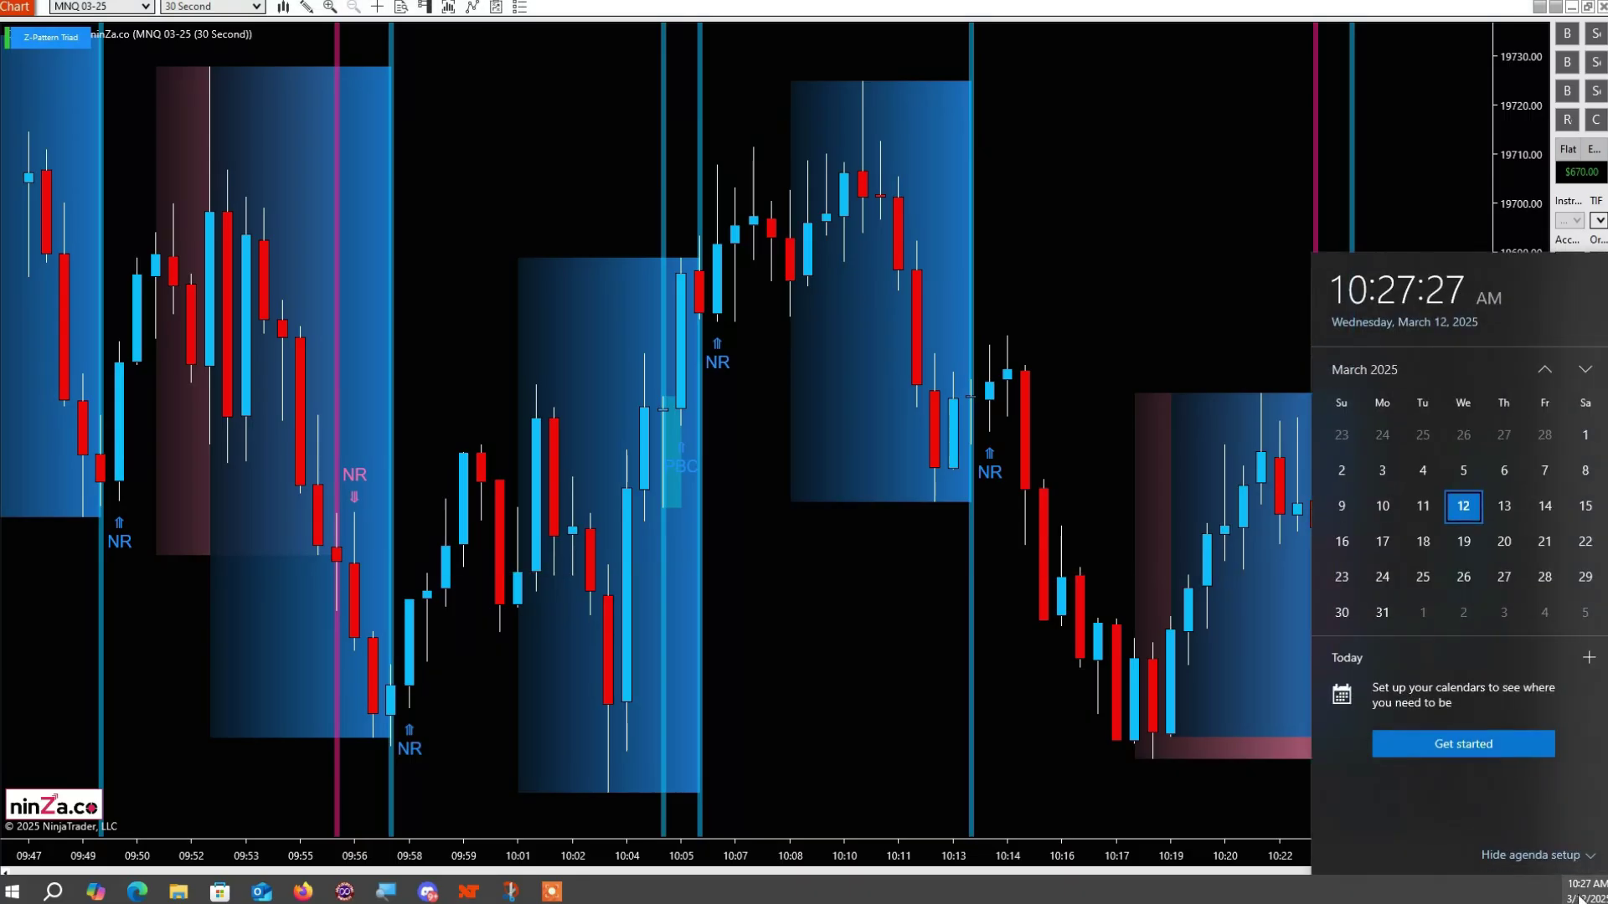
Dismiss the calendar flyout to return to the NQ chart and Accounts tab.
click(1580, 894)
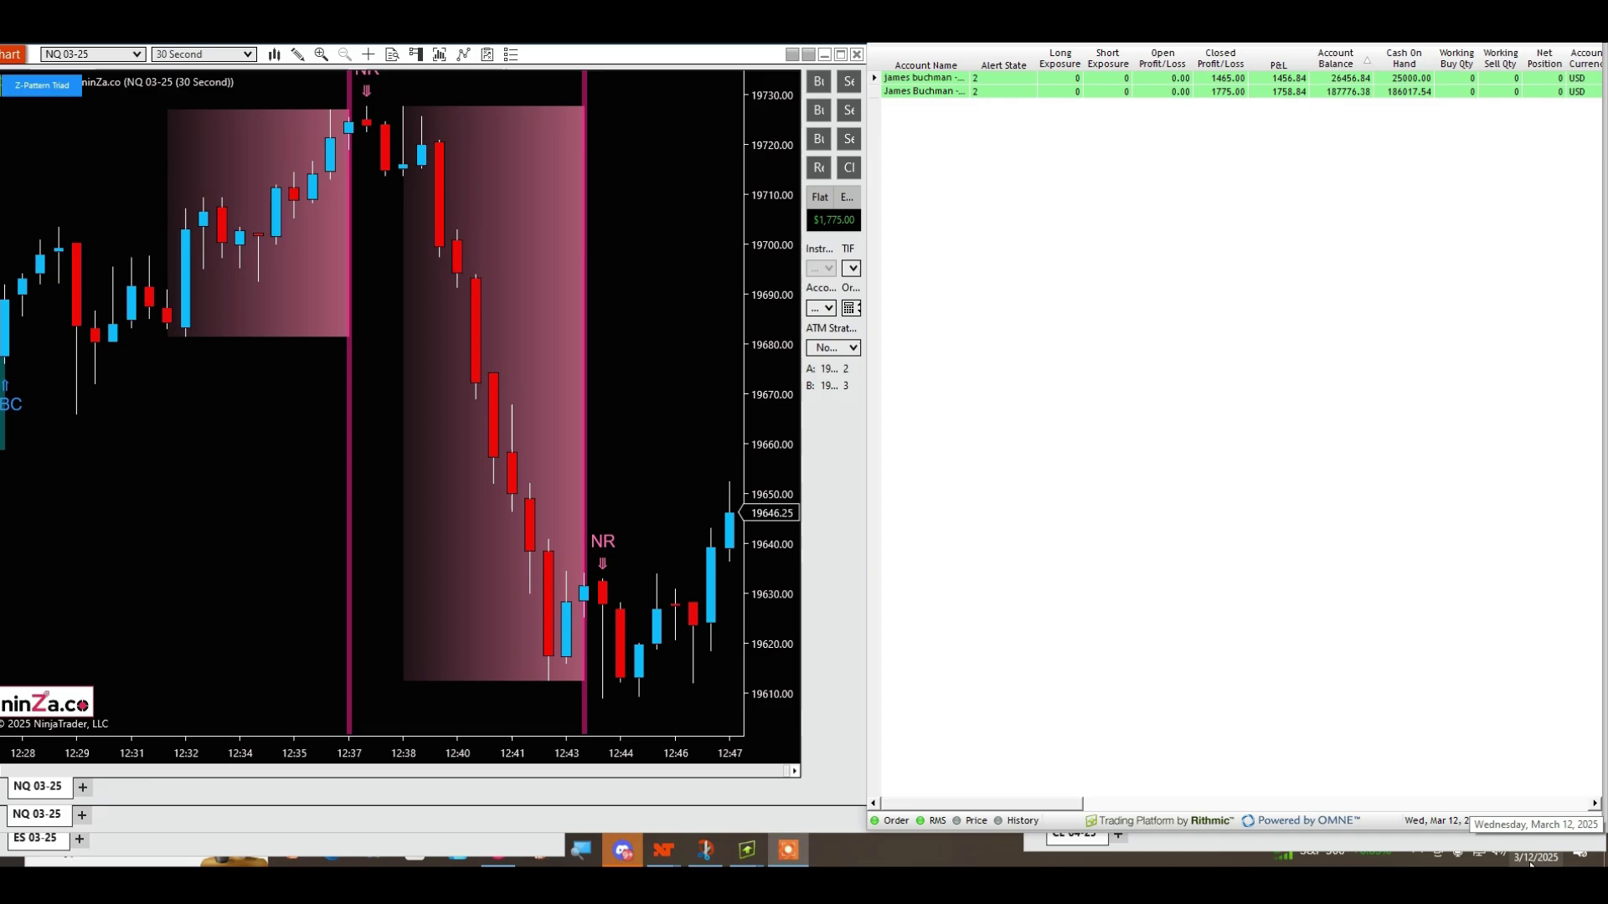
click(1530, 854)
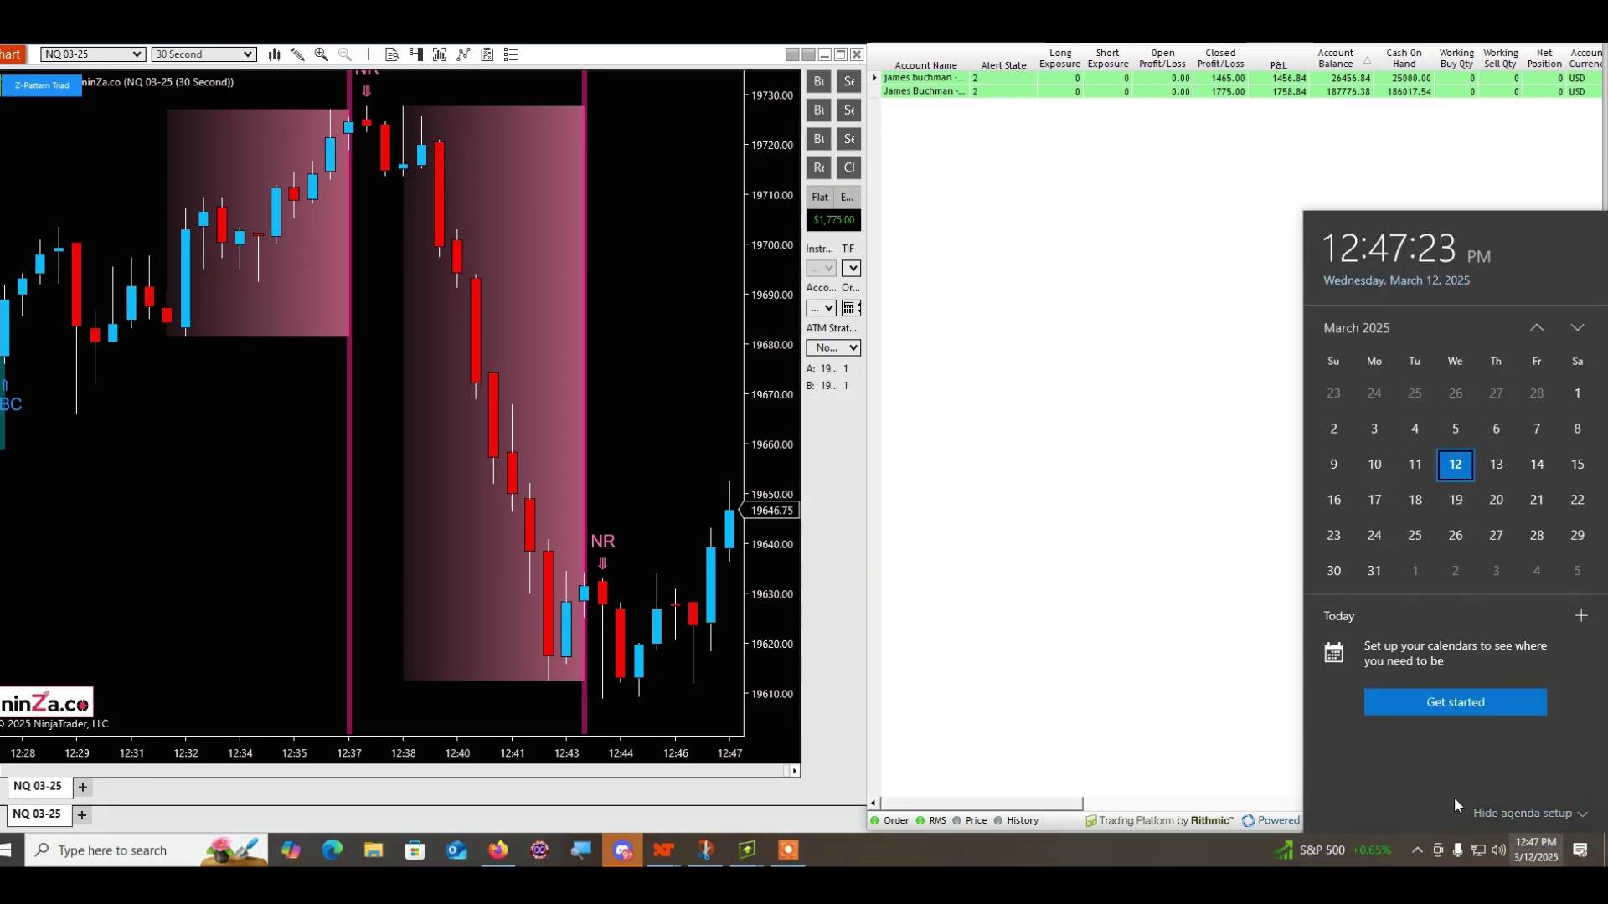
click(1120, 474)
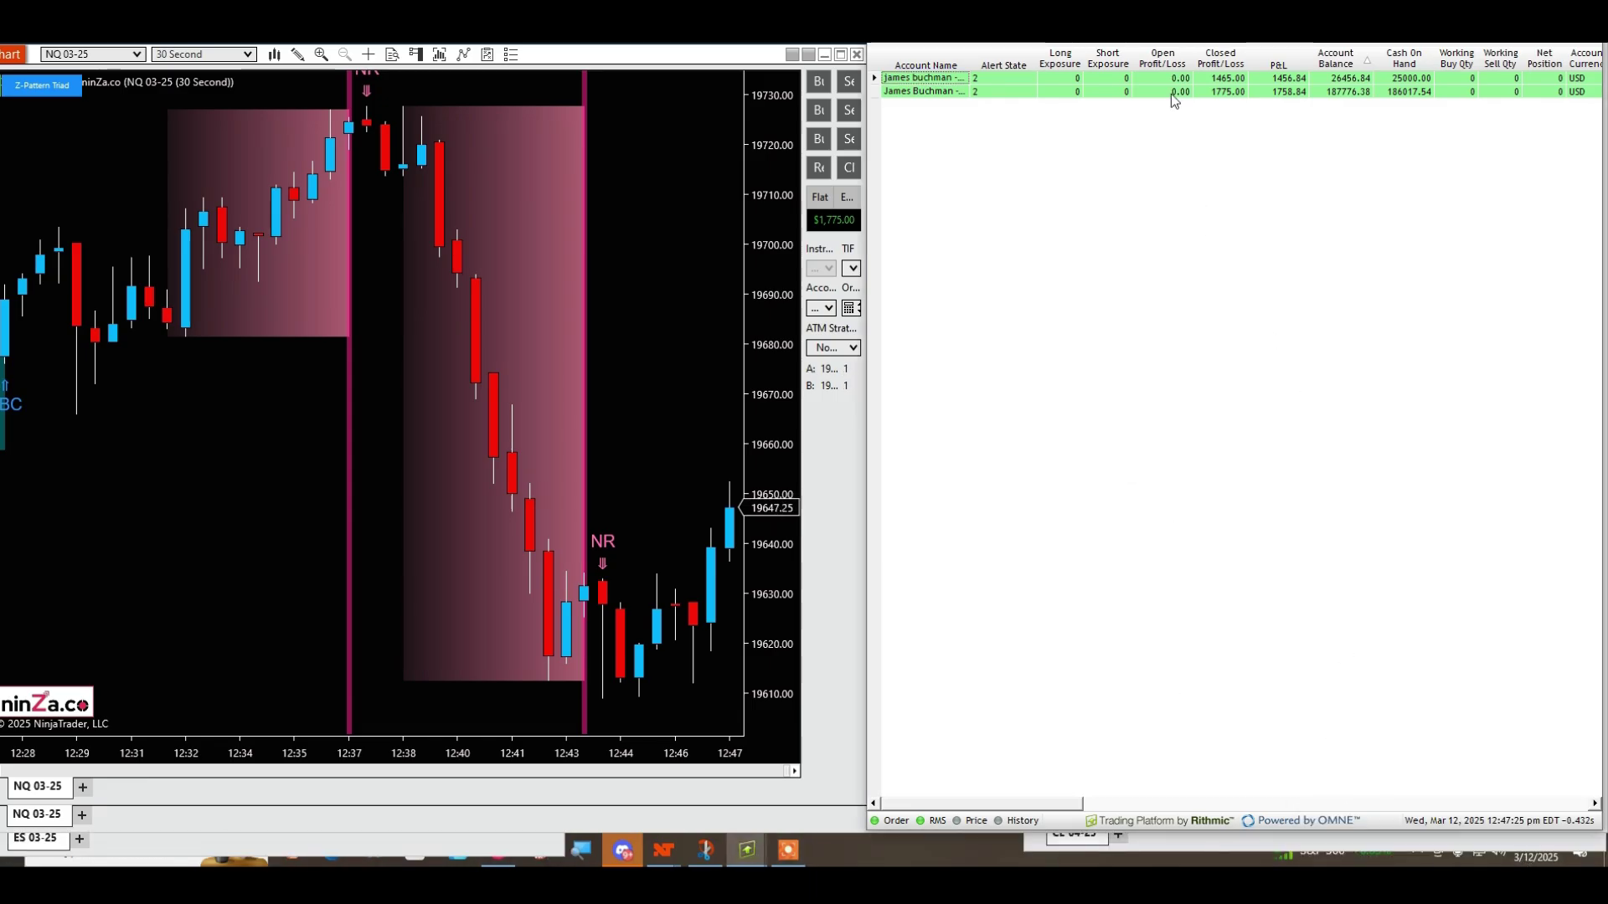